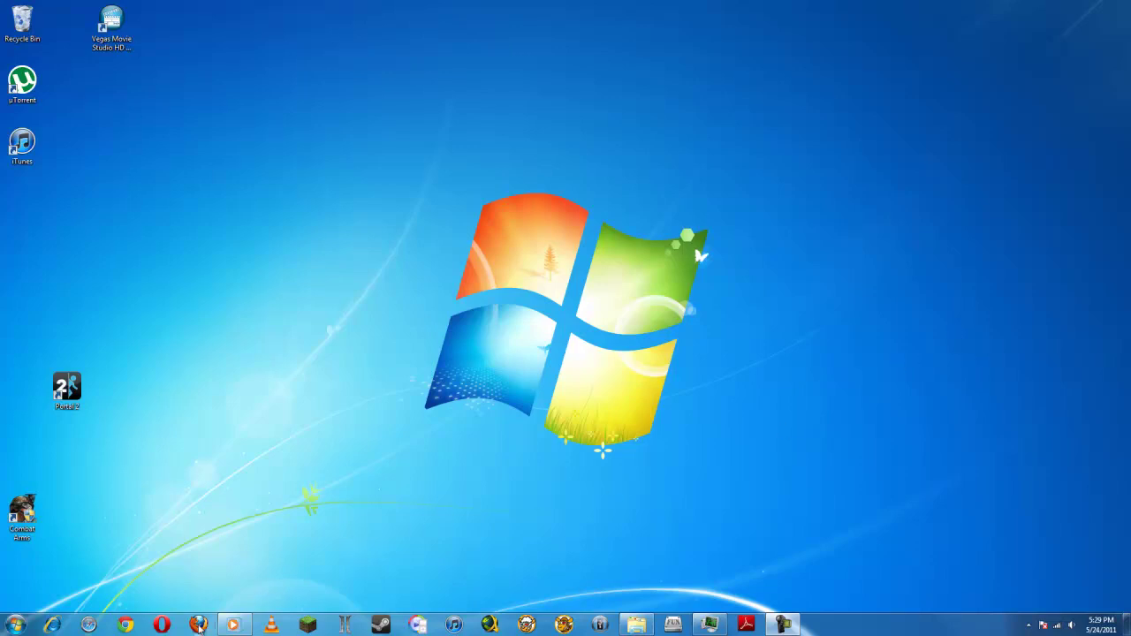
# Start the MEGAUPLOAD download countdown in Firefox, then minimize the browser to the desktop.
pyautogui.click(198, 625)
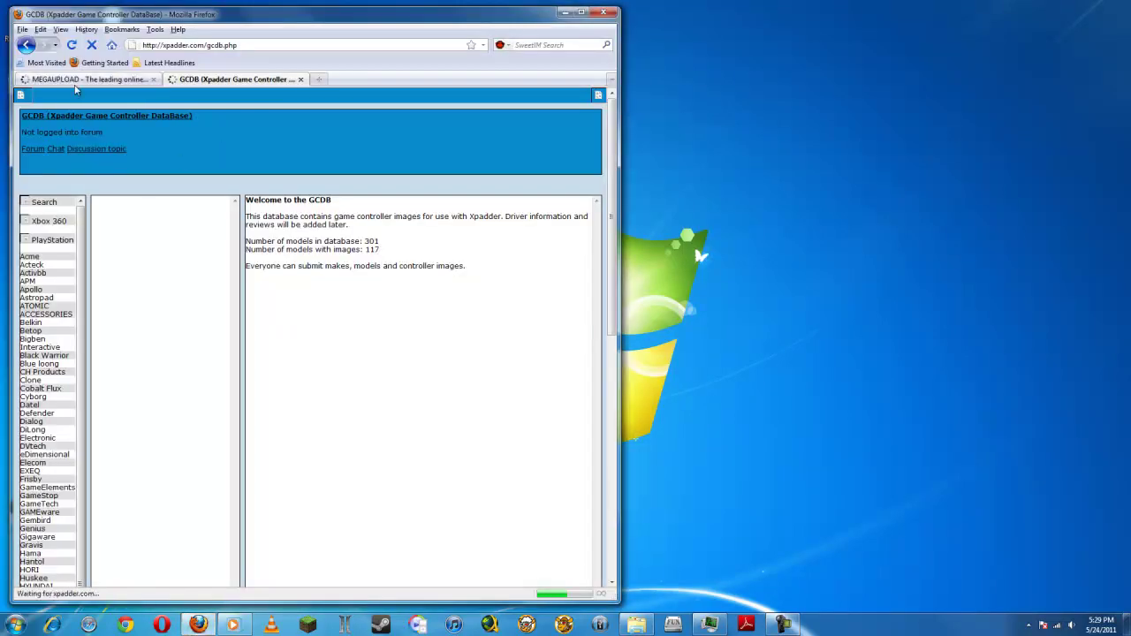
pyautogui.click(80, 83)
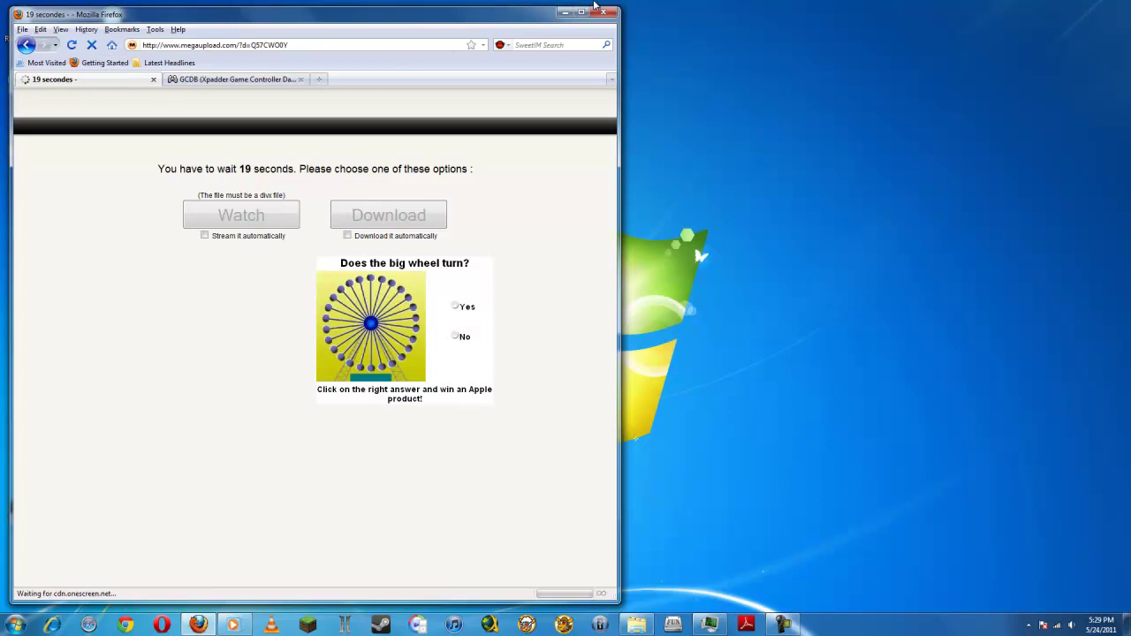
pyautogui.click(565, 13)
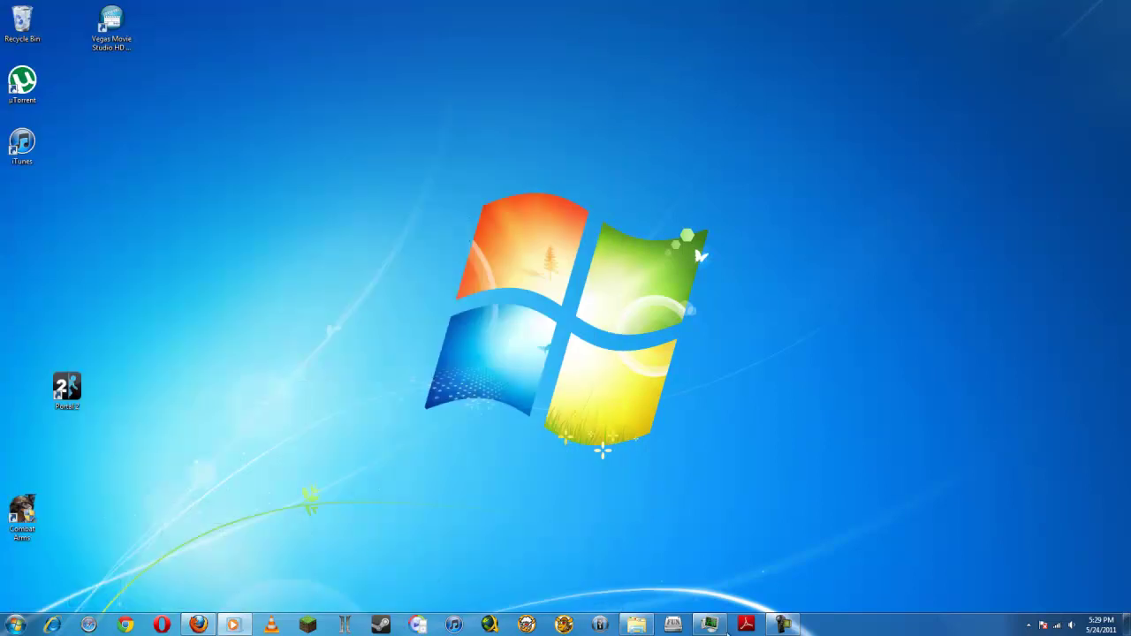
# Browse Explorer to the Documents\Desktop folder and locate Xpadder.exe.
pyautogui.click(636, 624)
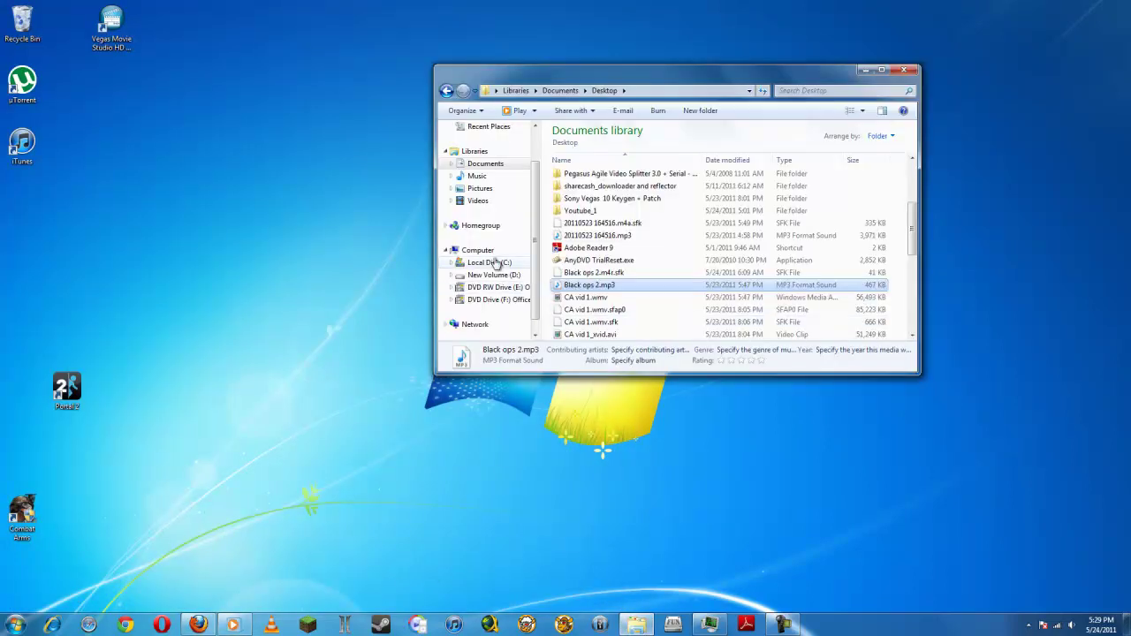
pyautogui.click(486, 164)
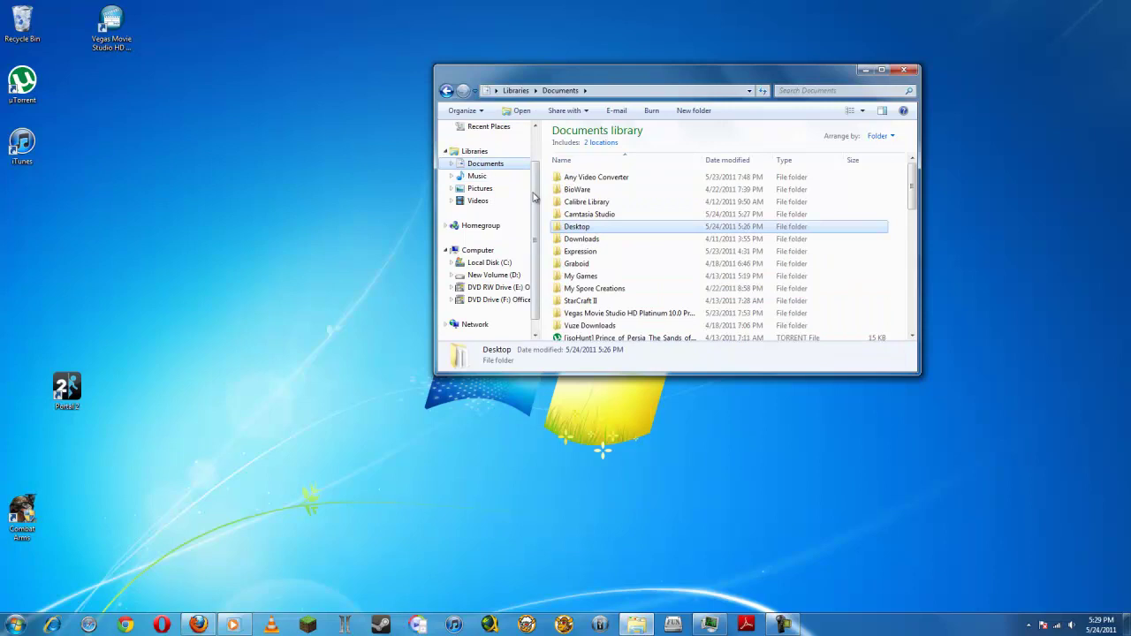
pyautogui.doubleClick(576, 227)
pyautogui.scroll(-5, 610, 285)
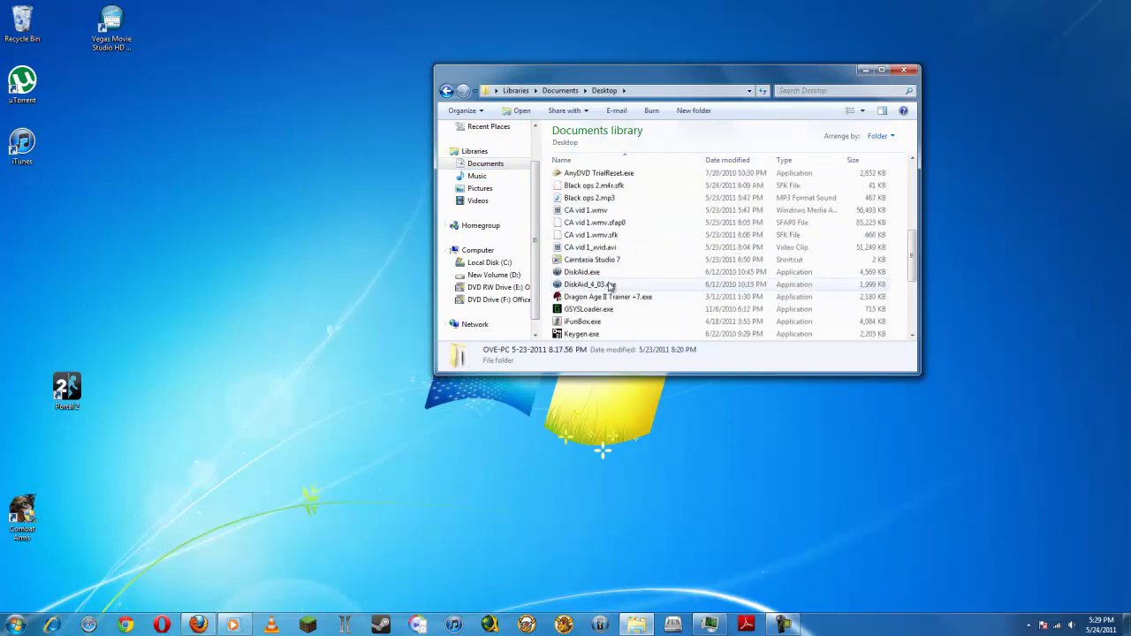
pyautogui.scroll(-3, 608, 285)
pyautogui.scroll(-1, 608, 285)
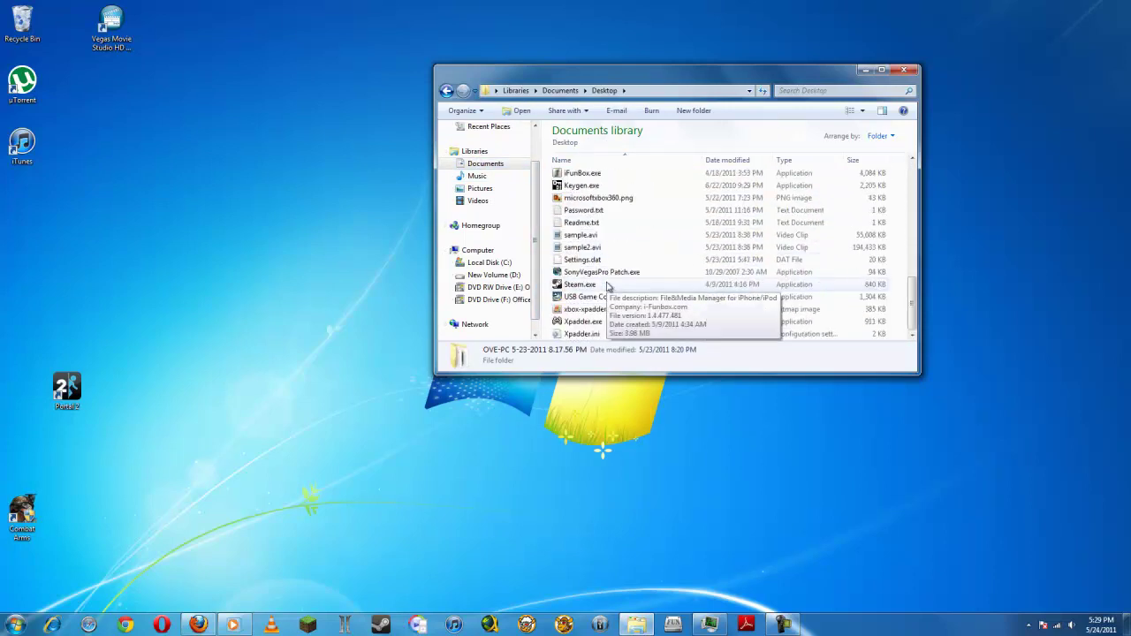
pyautogui.moveTo(583, 321); pyautogui.dragTo(336, 246)
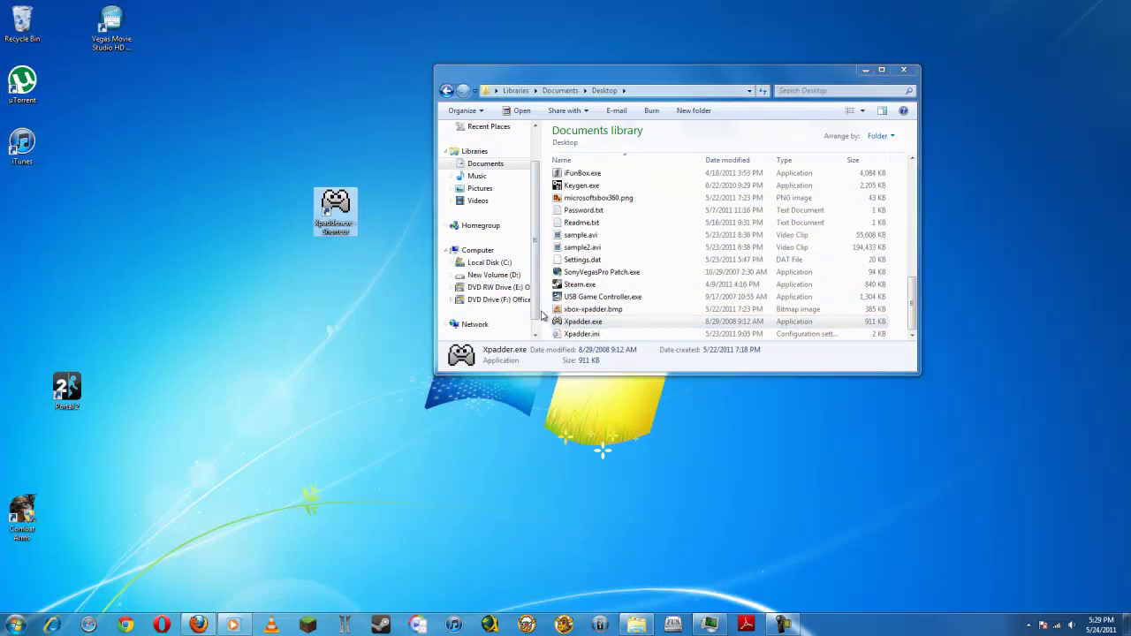
# Copy Xpadder.exe from that folder and paste it onto the desktop.
pyautogui.rightClick(602, 322)
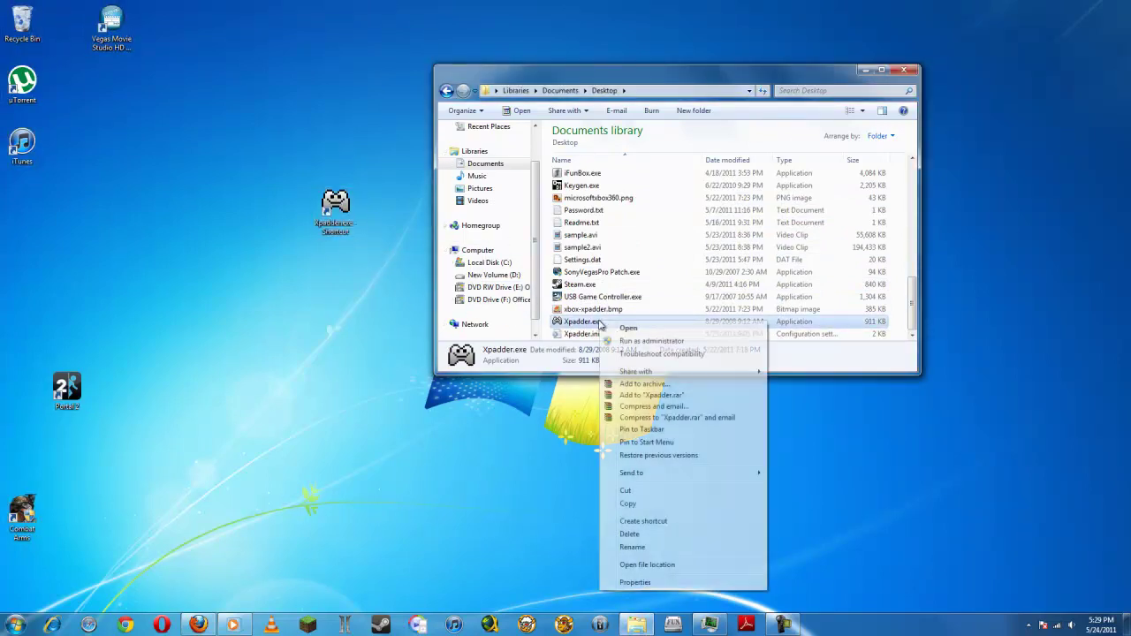
pyautogui.click(629, 504)
pyautogui.rightClick(361, 363)
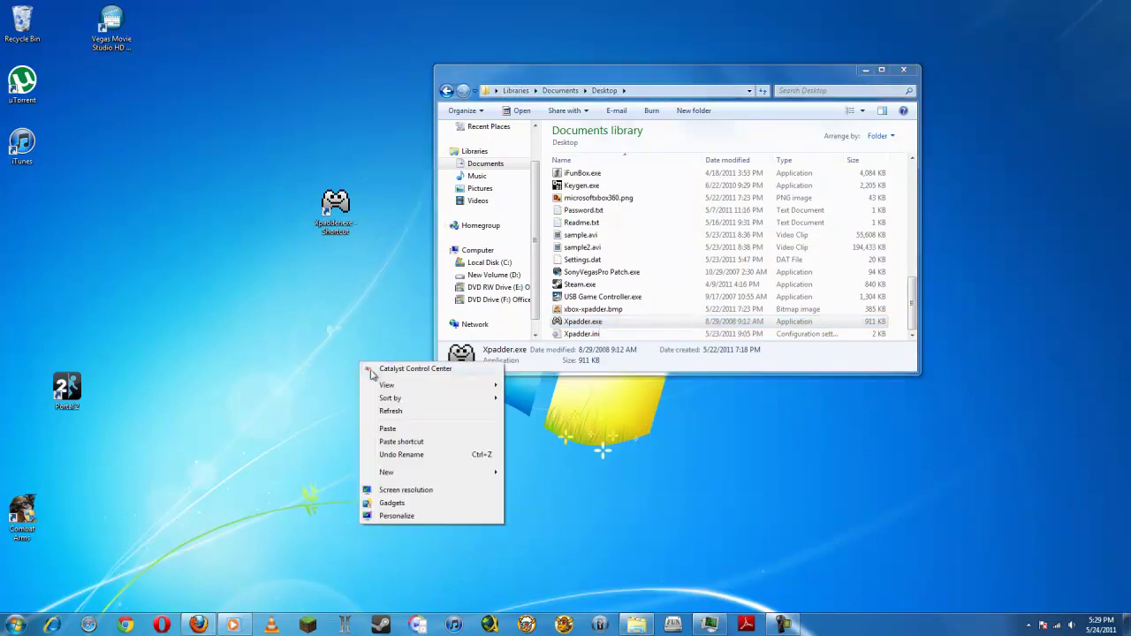
pyautogui.click(388, 429)
# Delete the old Xpadder shortcut from the desktop and minimize Explorer.
pyautogui.click(335, 210)
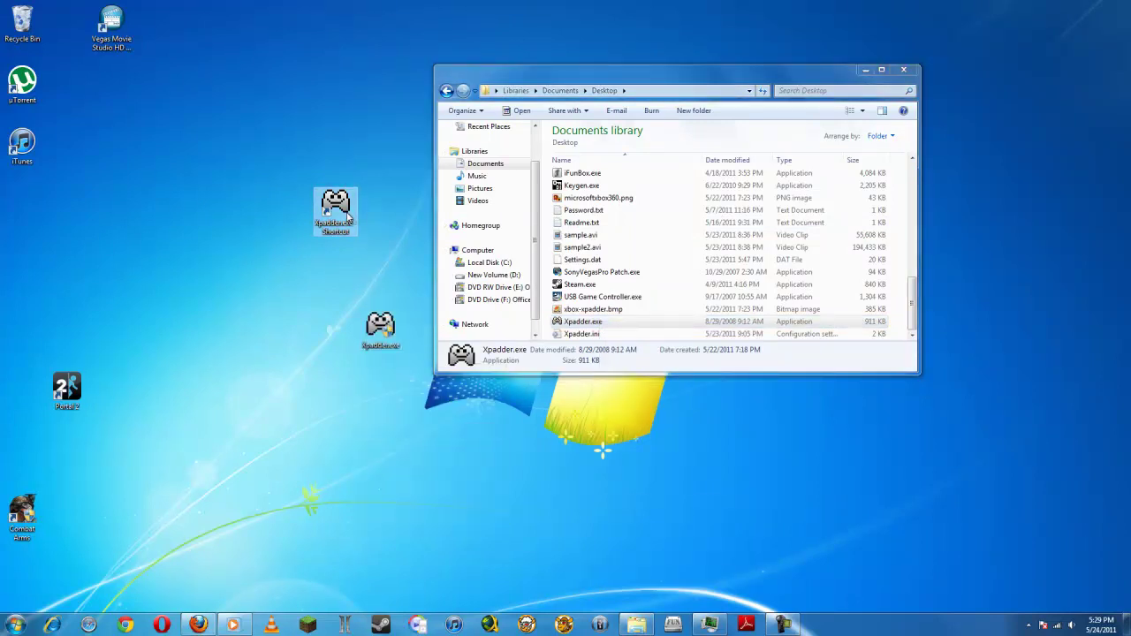
pyautogui.press('Delete')
pyautogui.click(611, 360)
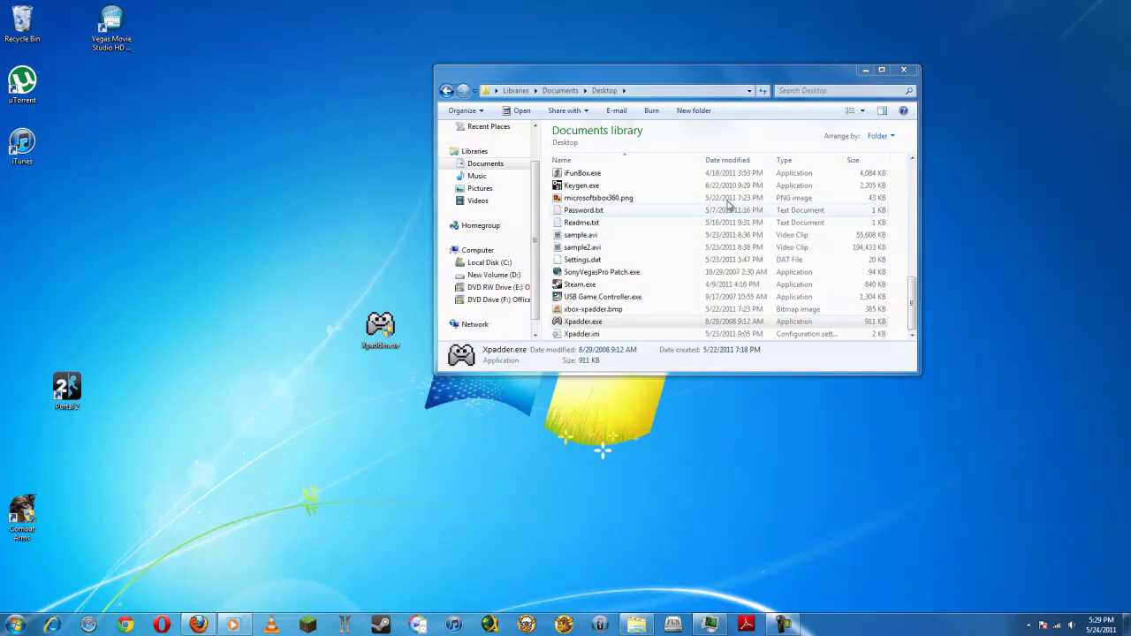
pyautogui.click(866, 70)
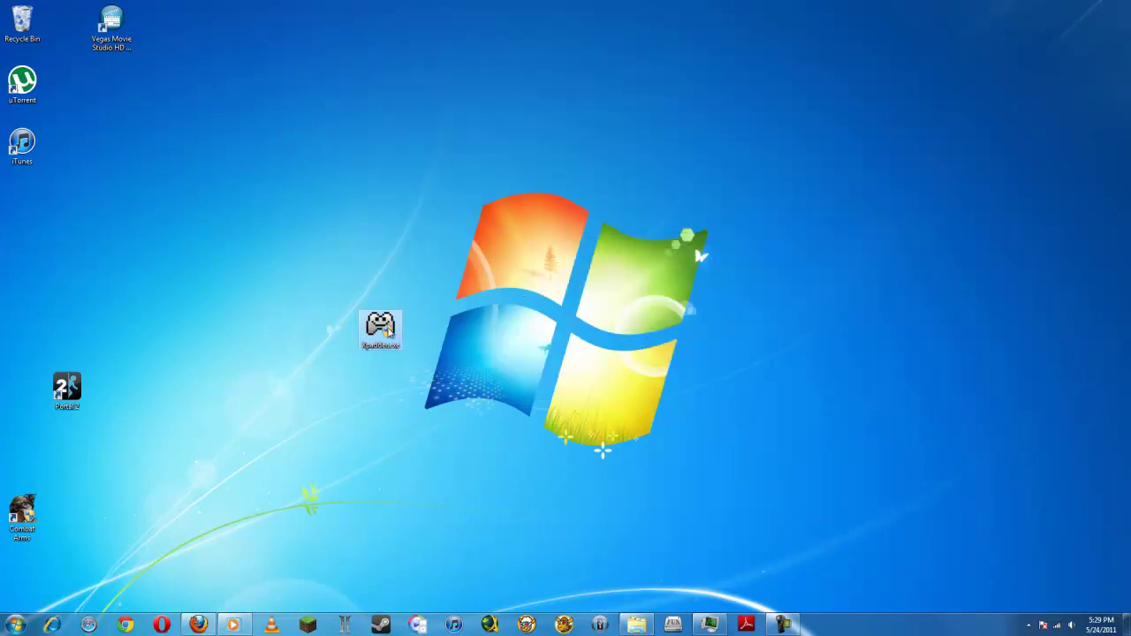
# Toggle options in Xpadder.exe's Compatibility settings, including run as administrator, and close Properties.
pyautogui.rightClick(389, 326)
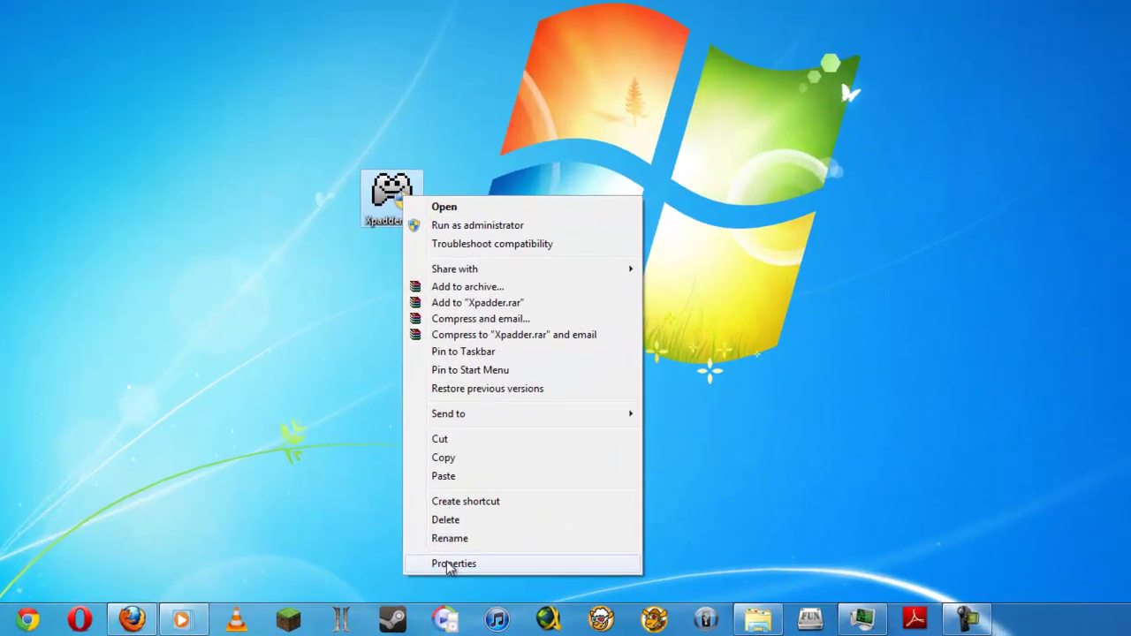
pyautogui.click(426, 584)
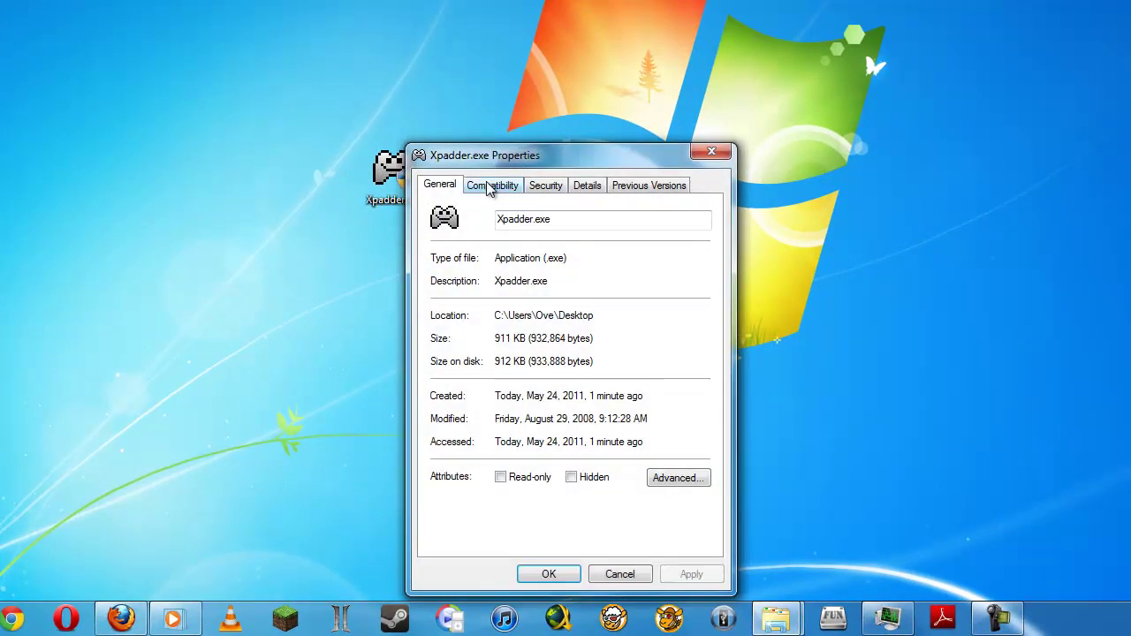
pyautogui.click(492, 185)
pyautogui.click(450, 286)
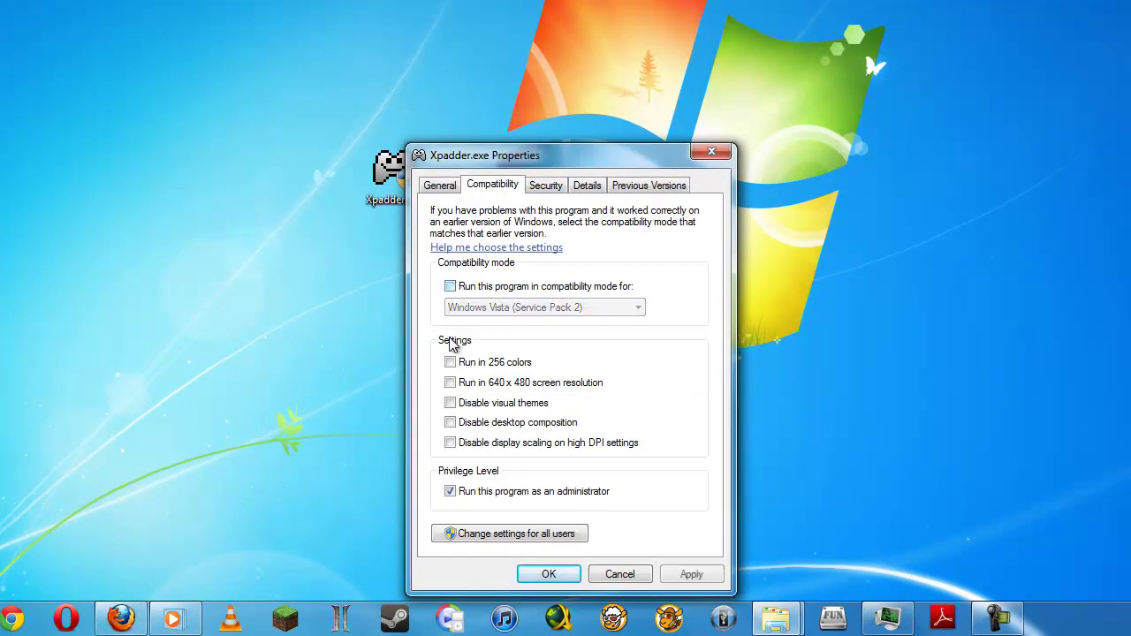
pyautogui.click(449, 491)
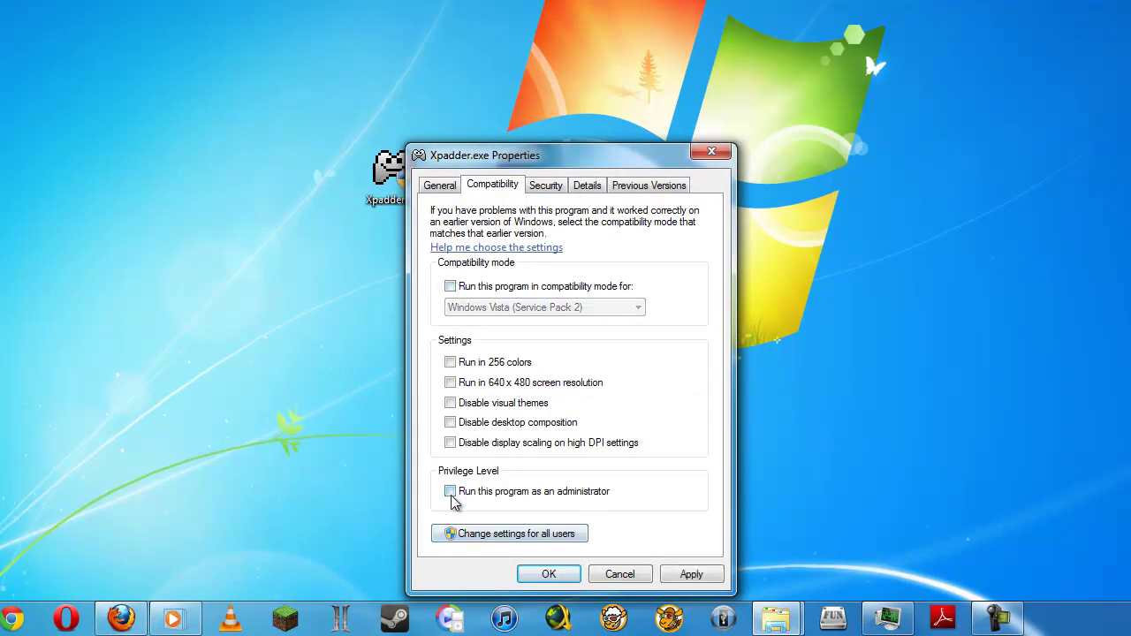
pyautogui.click(548, 574)
# Set Xpadder.exe to Windows Vista (Service Pack 2) compatibility mode and apply it.
pyautogui.rightClick(395, 186)
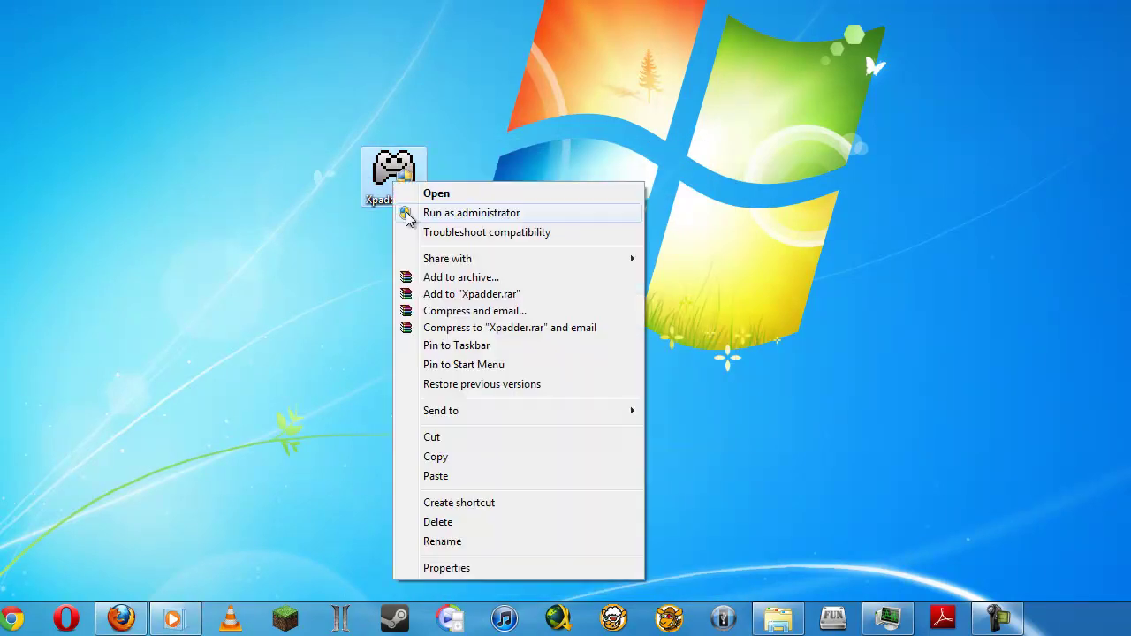
pyautogui.click(442, 571)
pyautogui.click(482, 189)
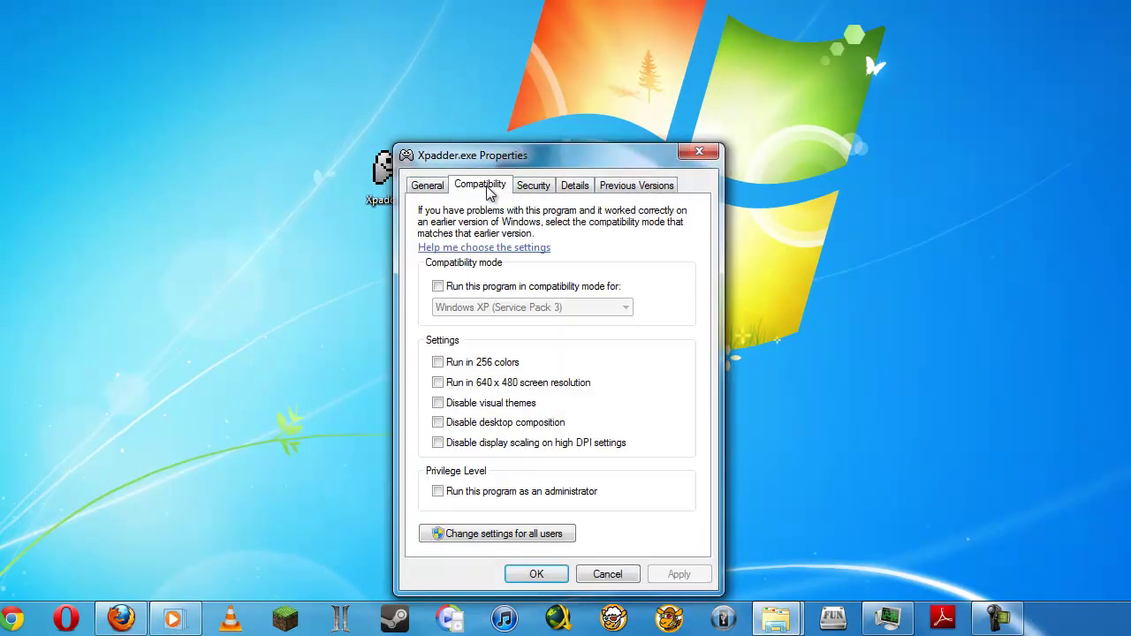
pyautogui.click(438, 288)
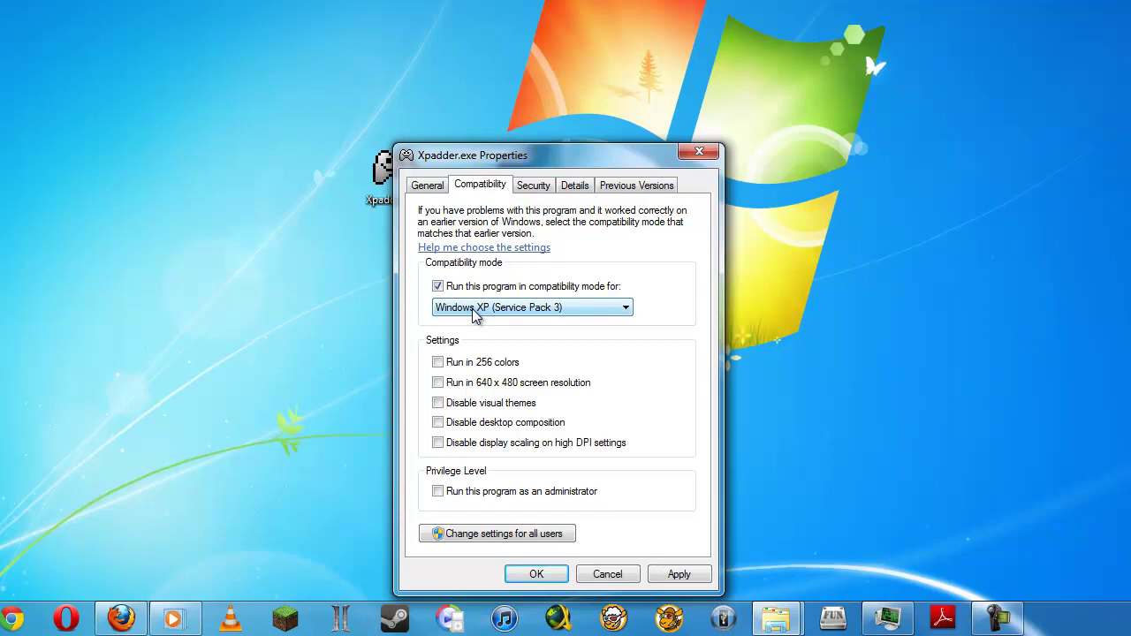
pyautogui.click(474, 312)
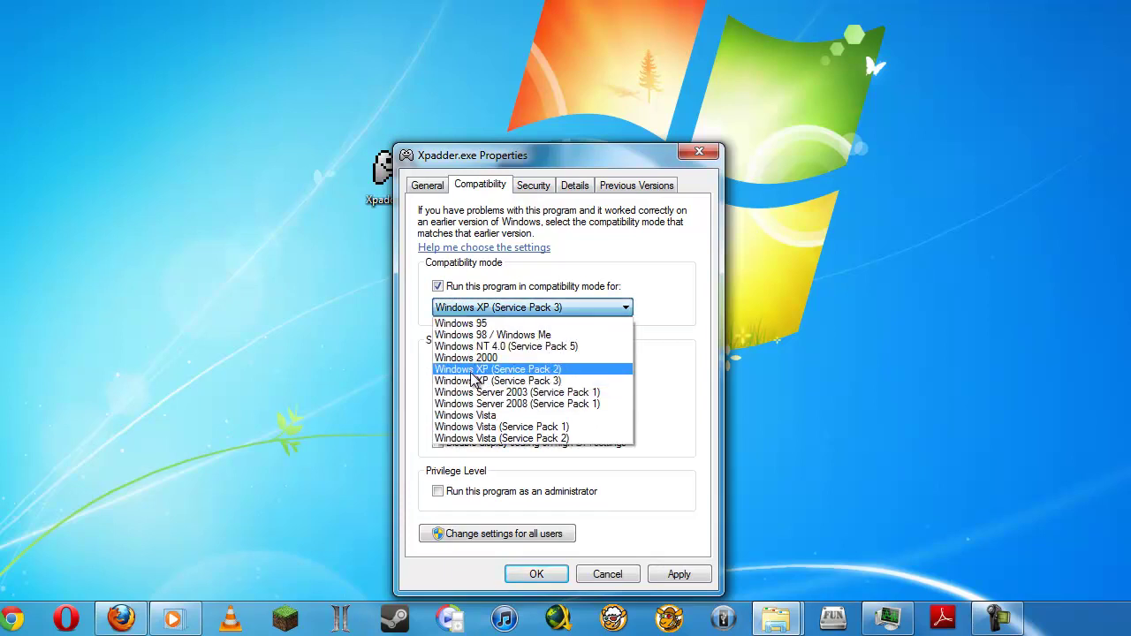
pyautogui.click(475, 438)
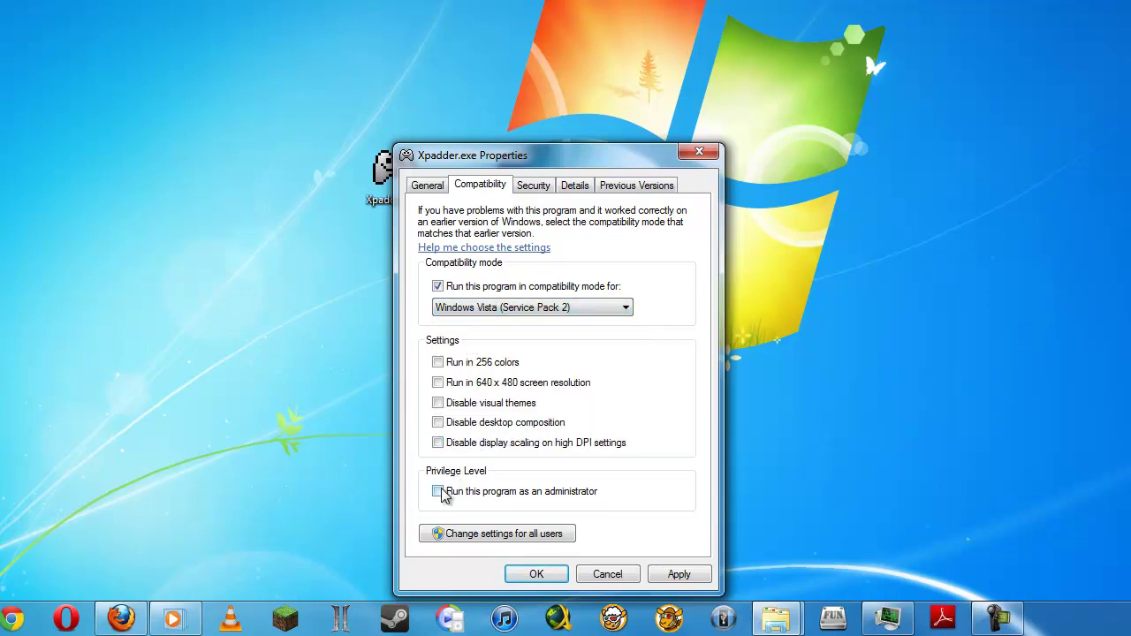
pyautogui.click(678, 575)
pyautogui.click(541, 574)
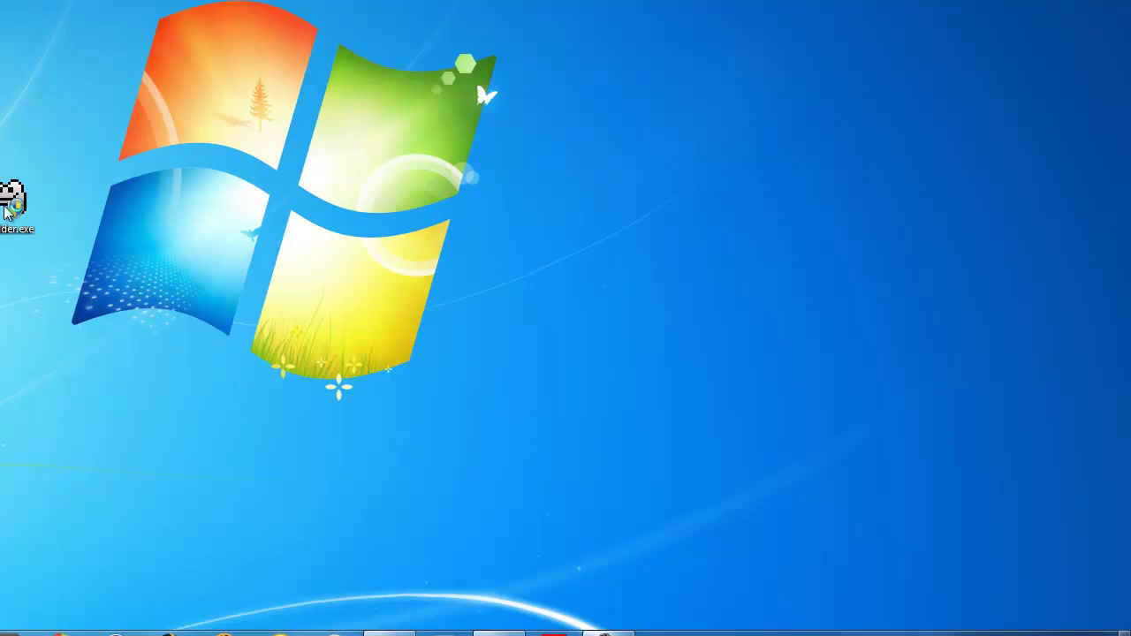
# Launch Xpadder, move its window aside, and start a new blank controller layout.
pyautogui.doubleClick(13, 205)
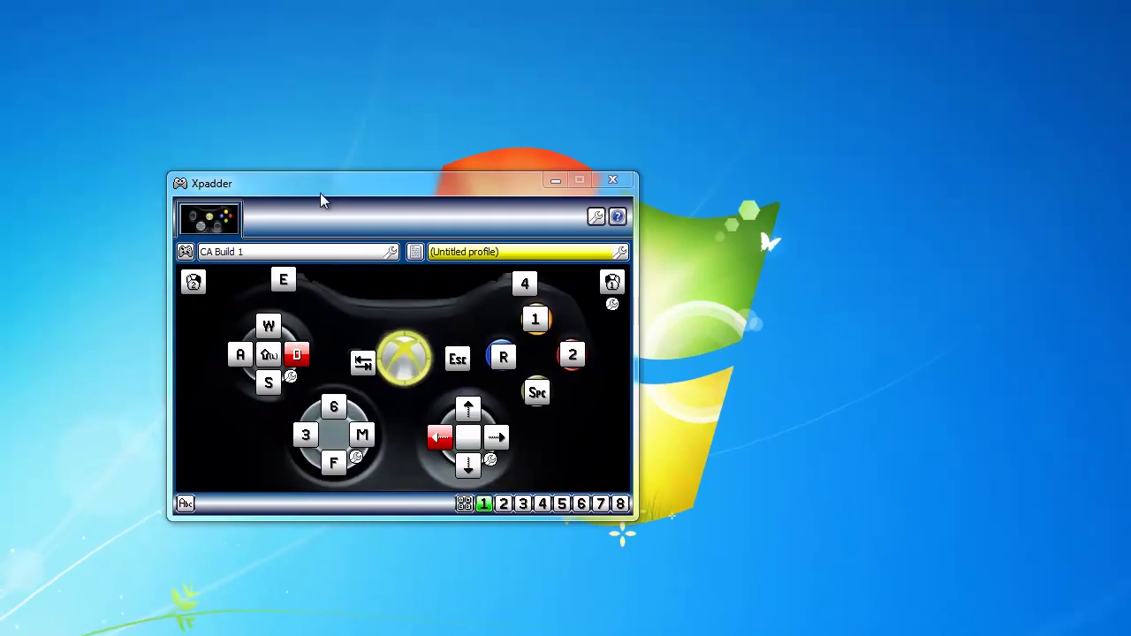
pyautogui.moveTo(320, 194); pyautogui.dragTo(480, 165)
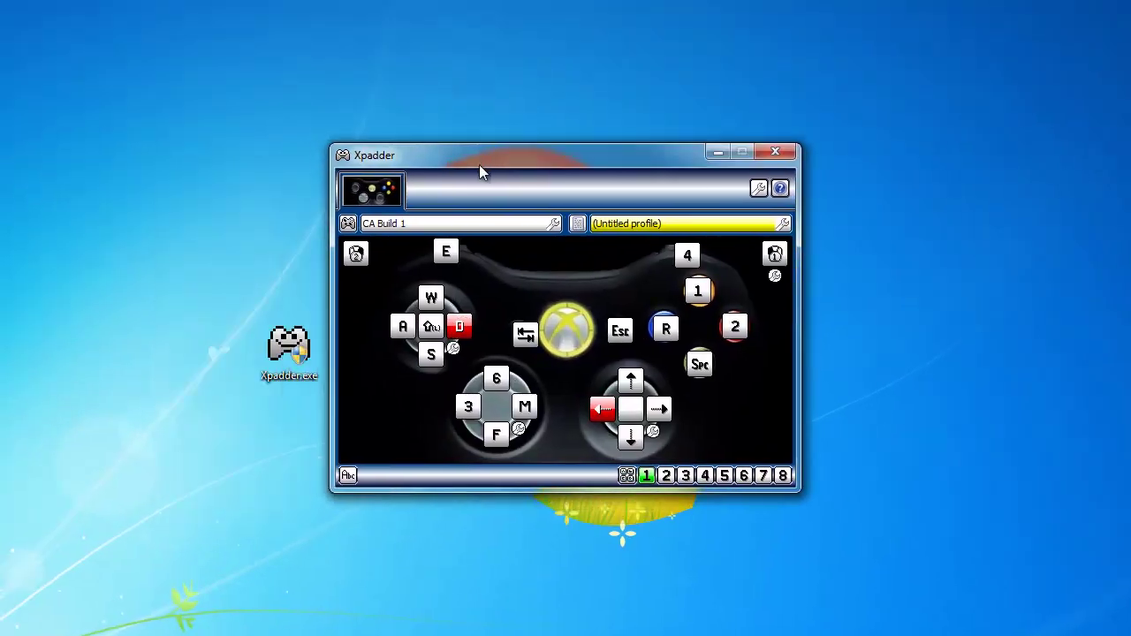
pyautogui.click(348, 223)
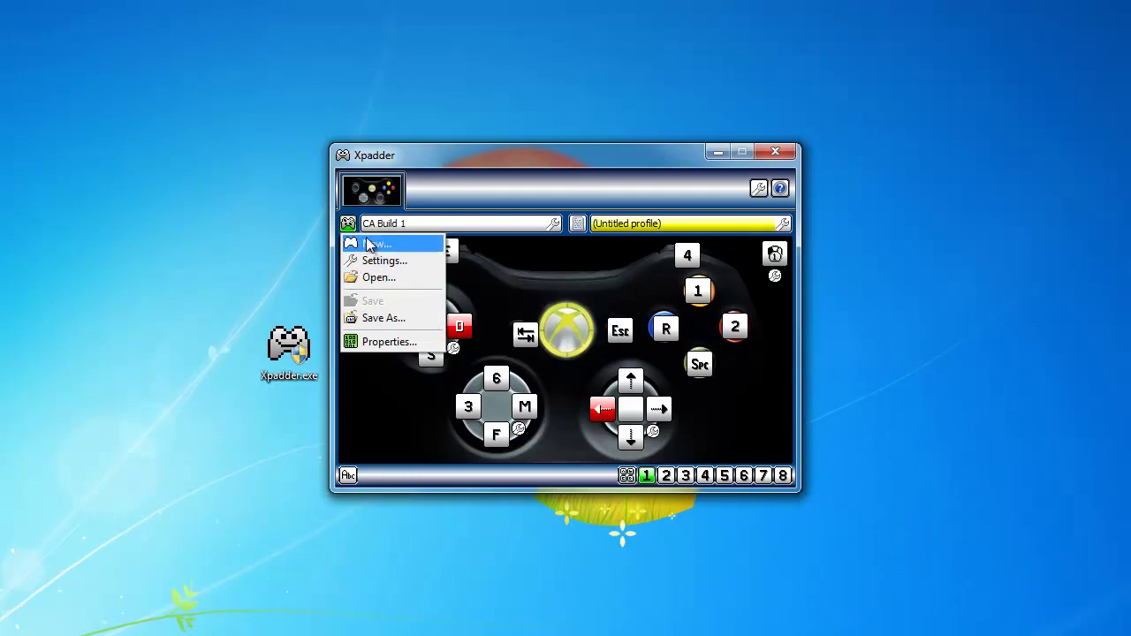
pyautogui.click(376, 243)
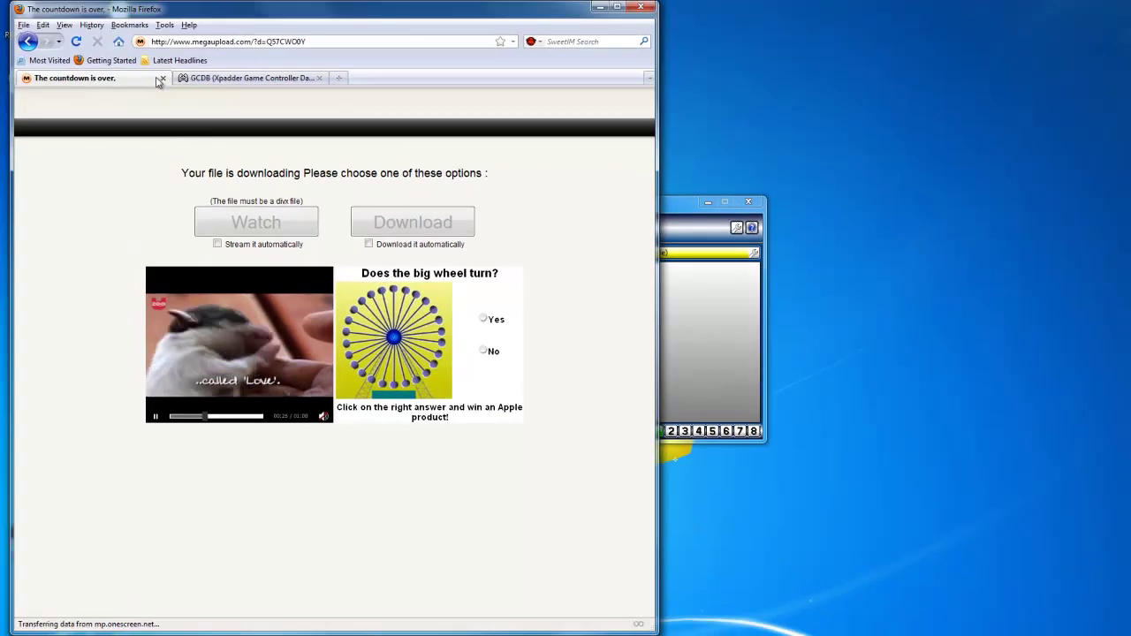
# Close the finished download tab, list GCDB's Xbox 360 controllers, and open Microsoft Xbox 360.
pyautogui.click(163, 78)
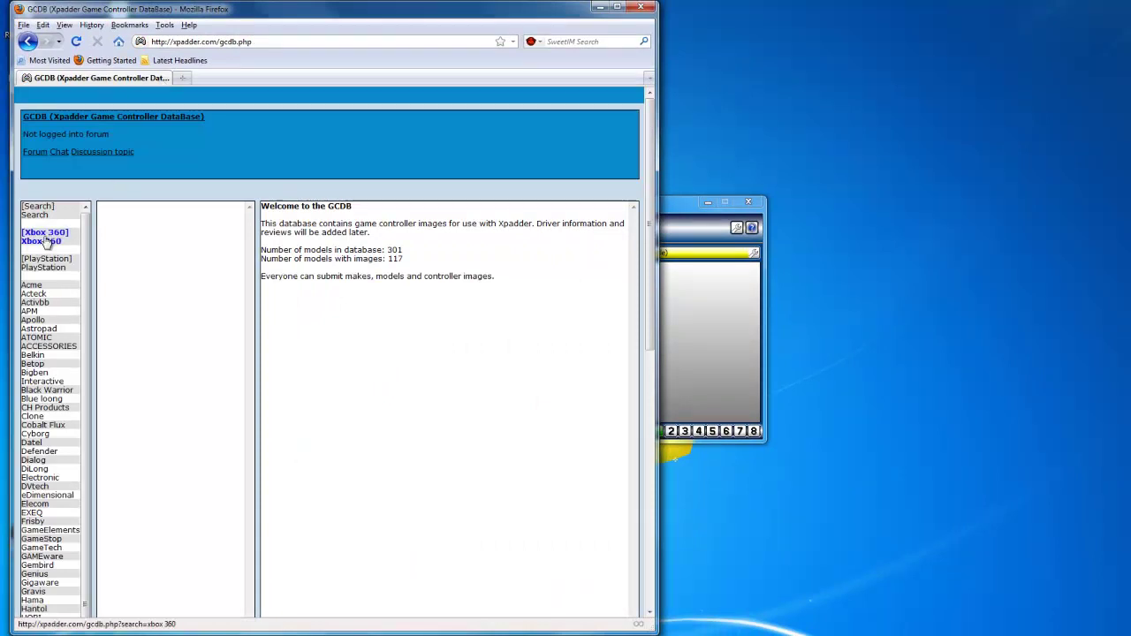
pyautogui.scroll(-2, 51, 320)
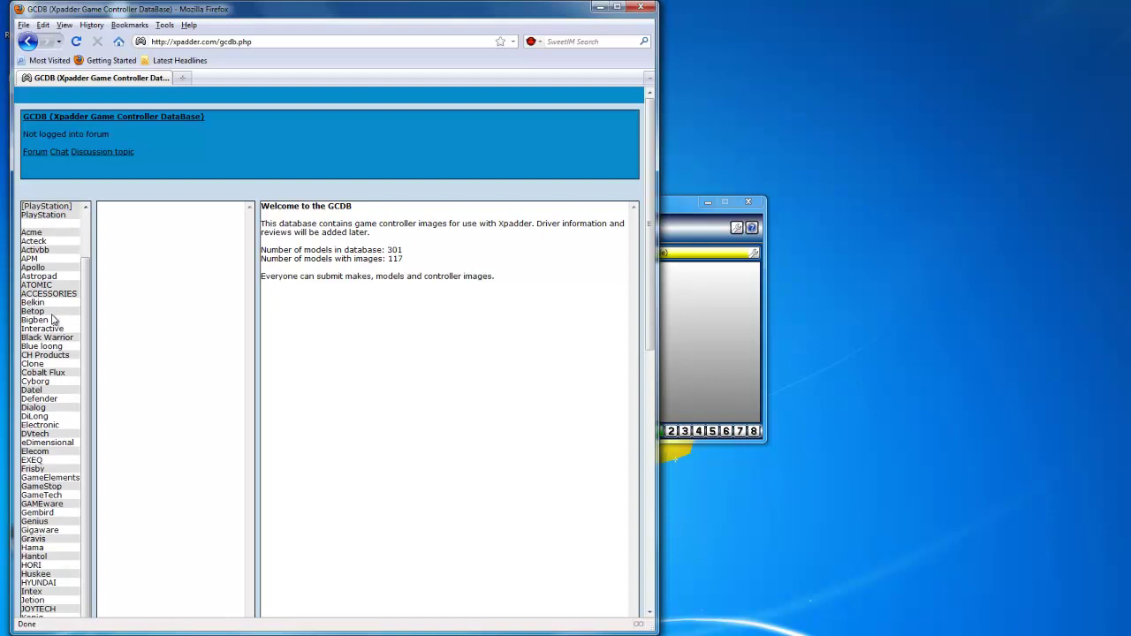
pyautogui.scroll(2, 71, 311)
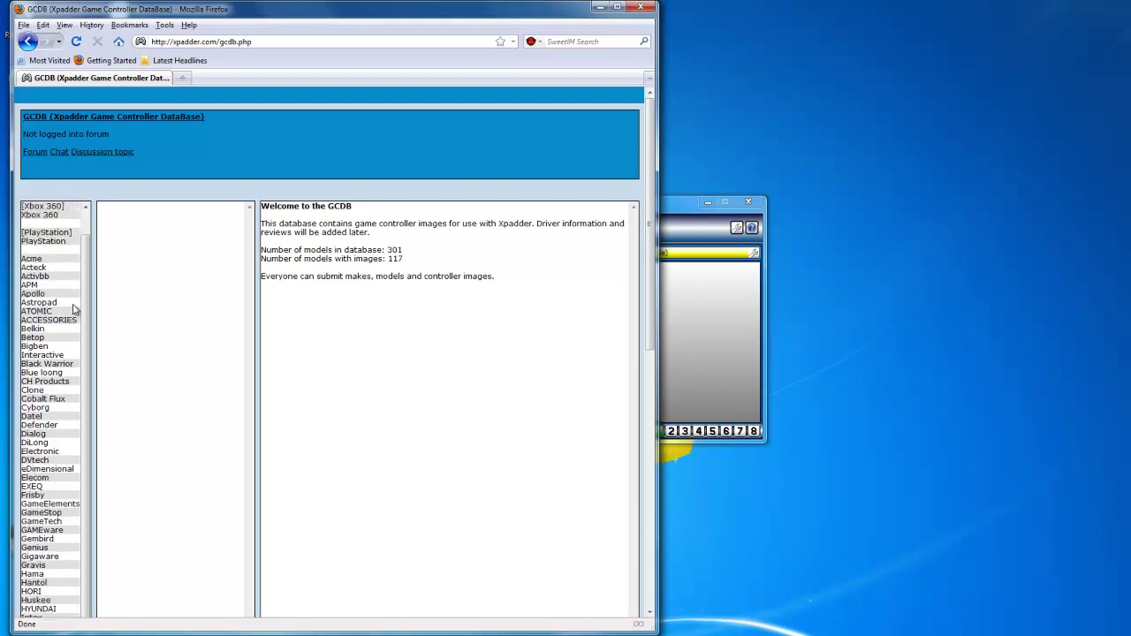
pyautogui.click(60, 234)
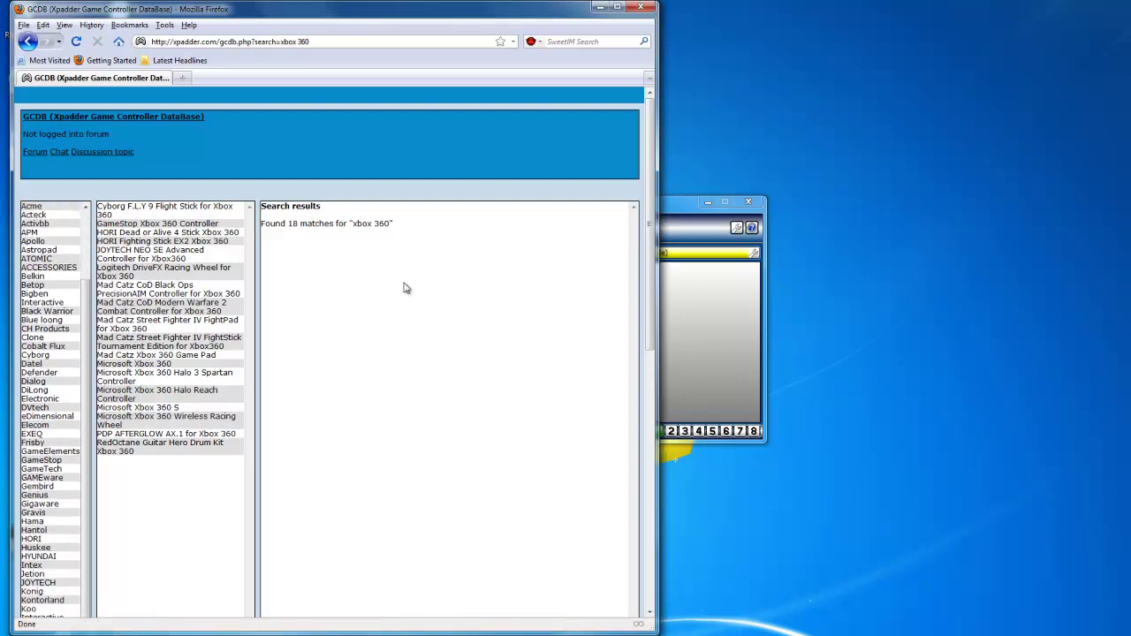
pyautogui.scroll(-3, 651, 283)
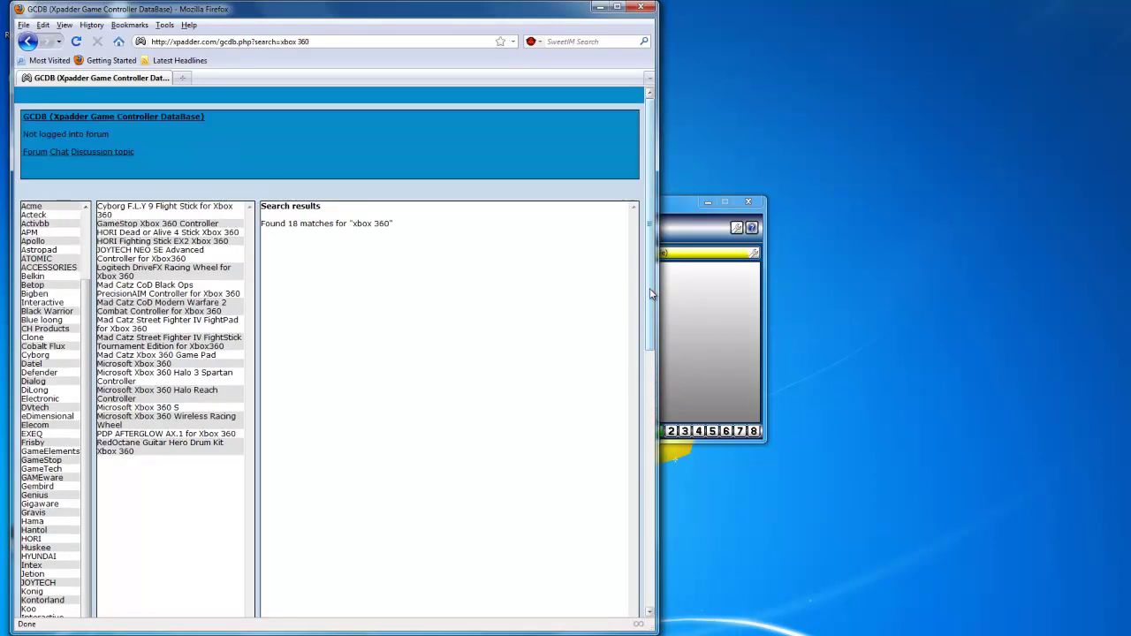
pyautogui.scroll(3, 651, 283)
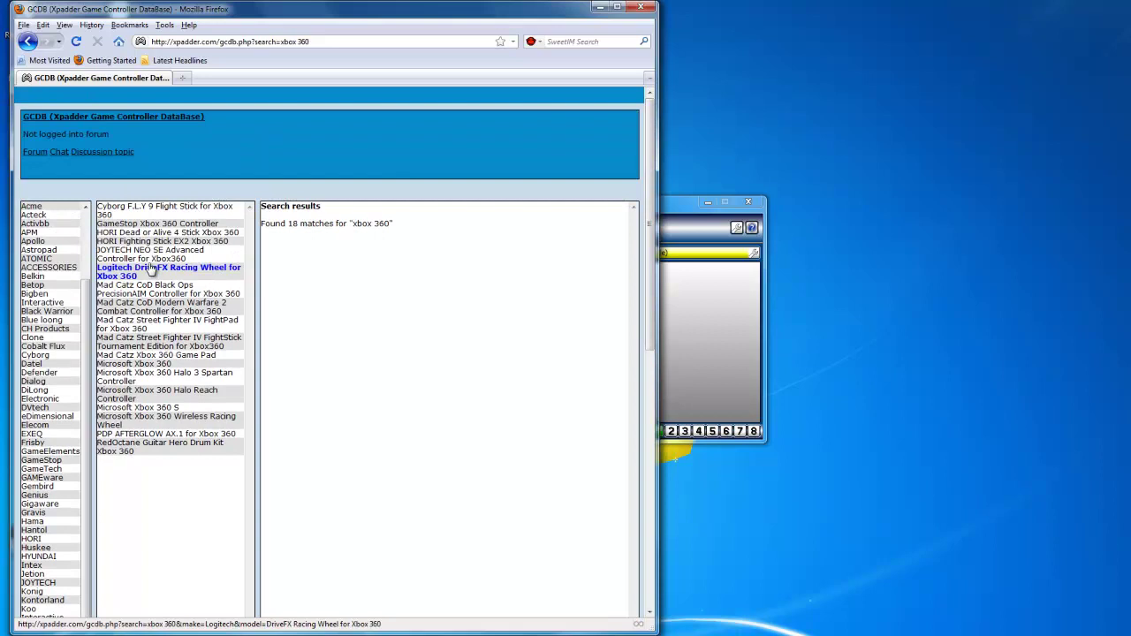
pyautogui.click(158, 368)
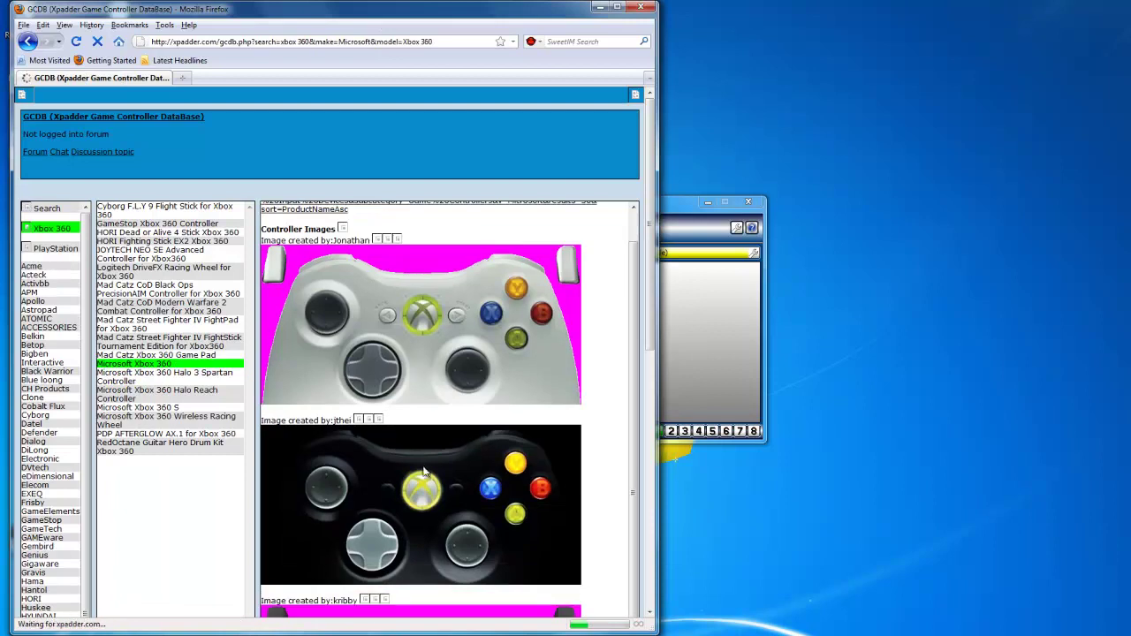
# Save the black controller picture to the Desktop as xbox-xpadder.bmp and close Downloads.
pyautogui.rightClick(418, 508)
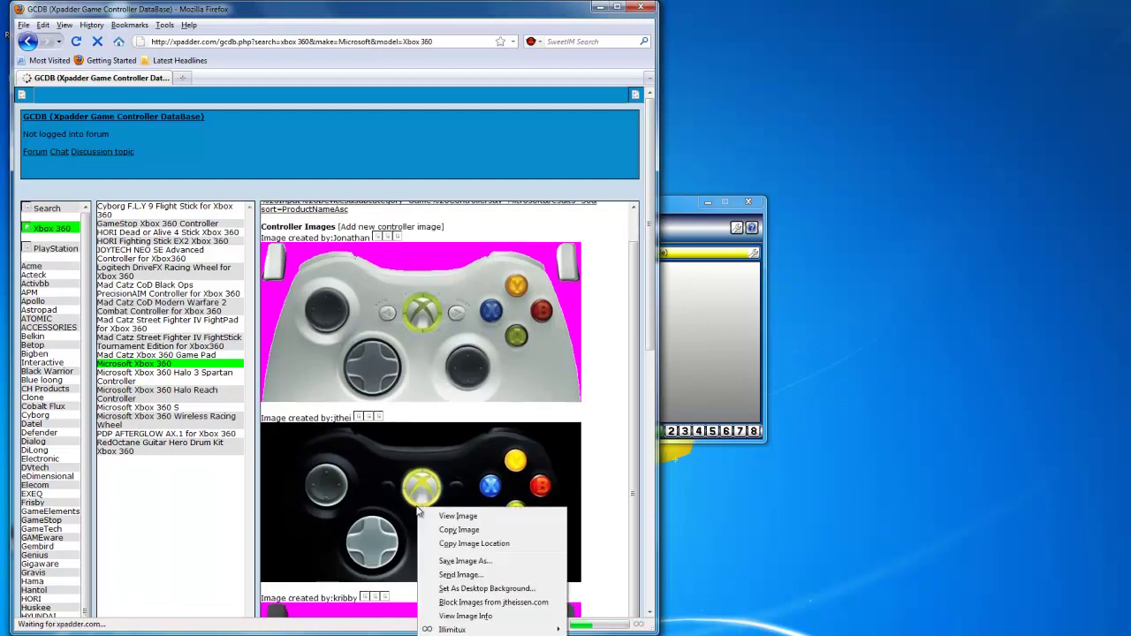
pyautogui.click(483, 565)
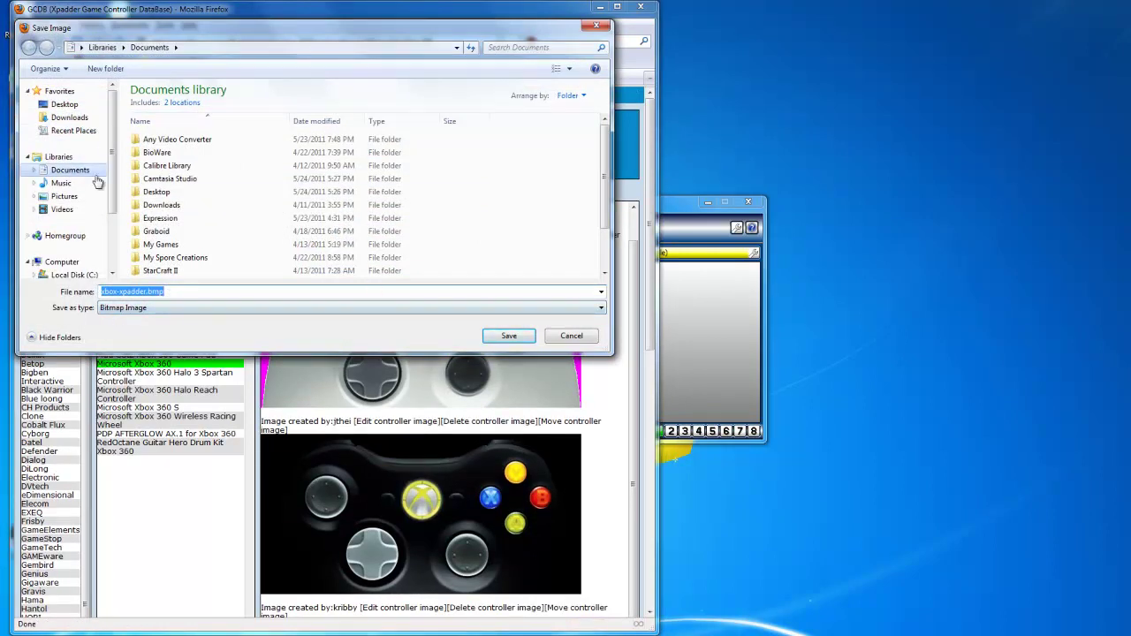
pyautogui.click(62, 105)
pyautogui.click(509, 338)
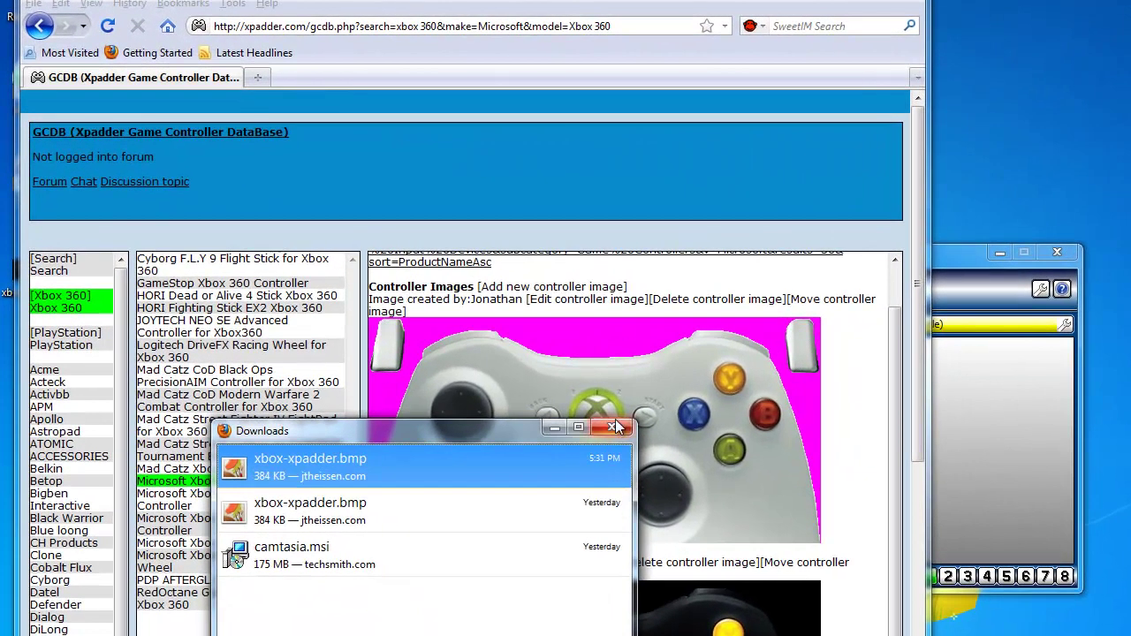
pyautogui.click(615, 428)
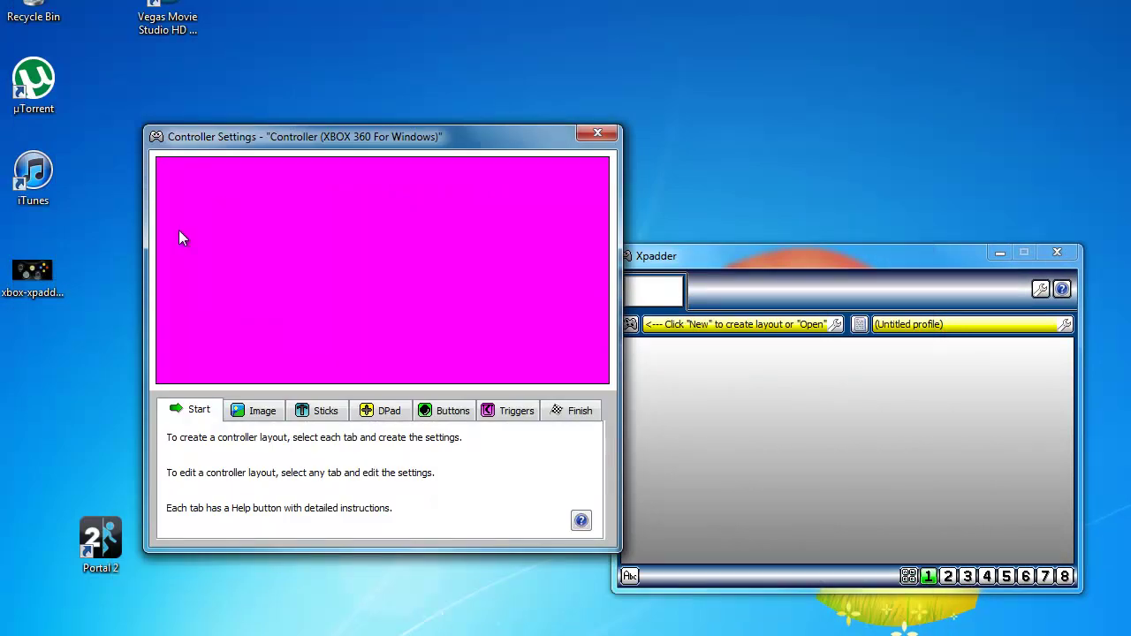
# Load xbox-xpadder.bmp from the Desktop as the controller image on the Image tab.
pyautogui.click(271, 420)
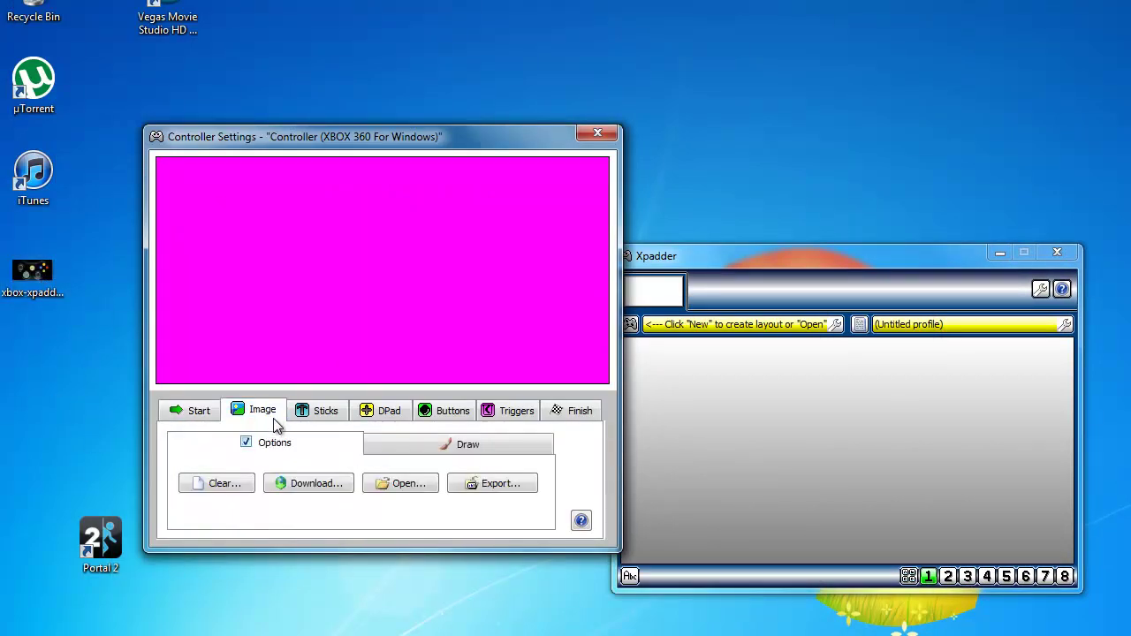
pyautogui.click(400, 483)
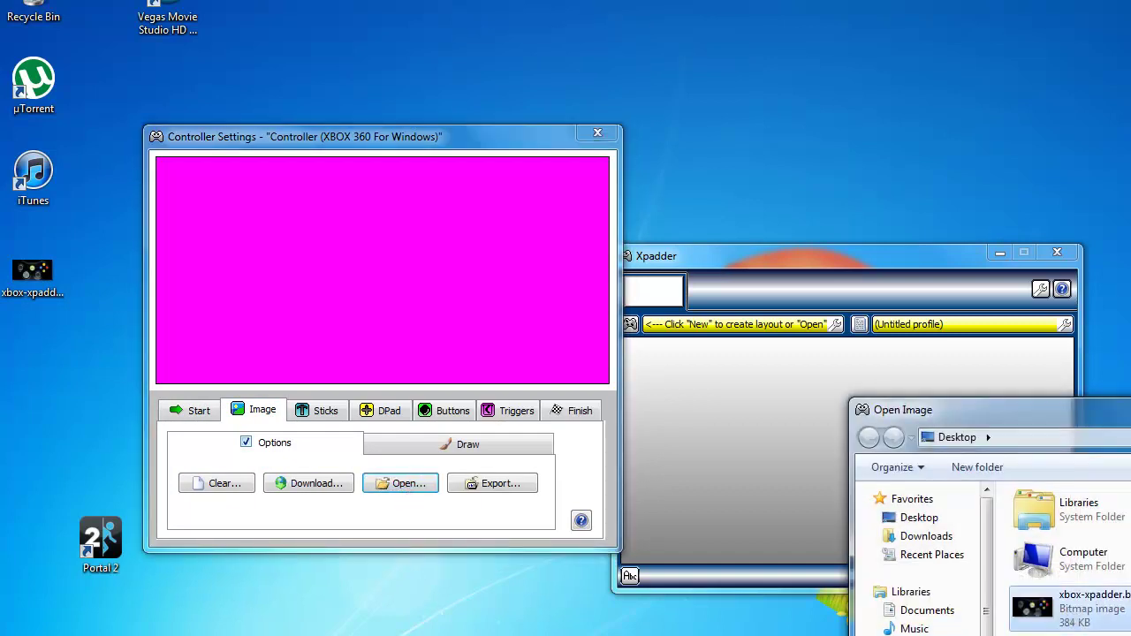
pyautogui.doubleClick(1035, 608)
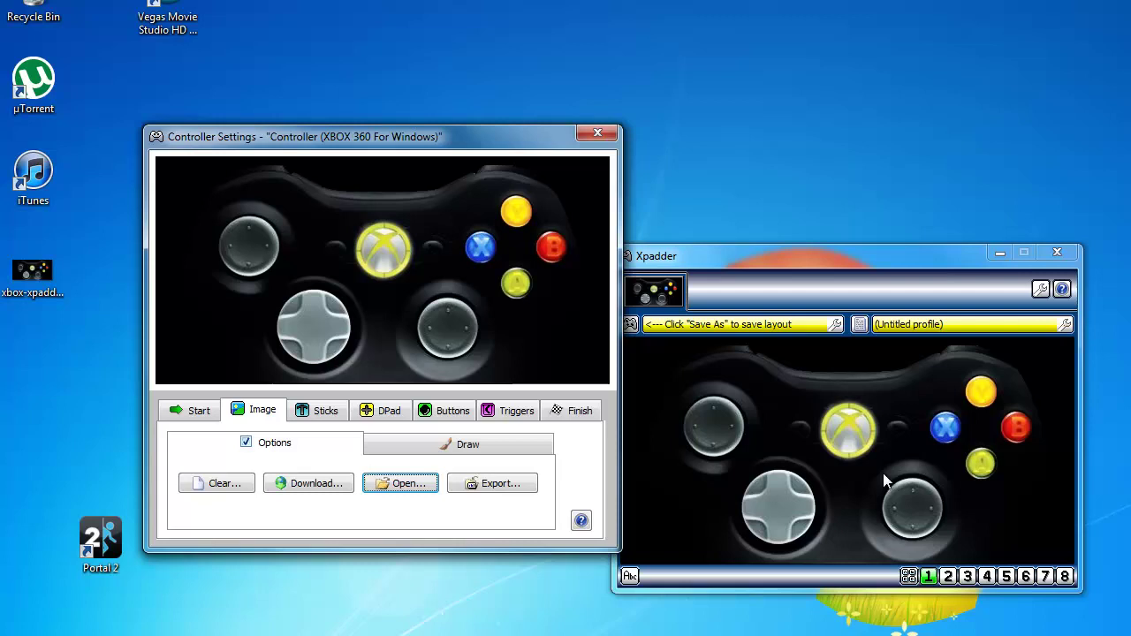
# Enable Stick 1 (Axis Y/X) and Stick 2 (Axis RY/RX) and place them over the thumbsticks.
pyautogui.click(320, 412)
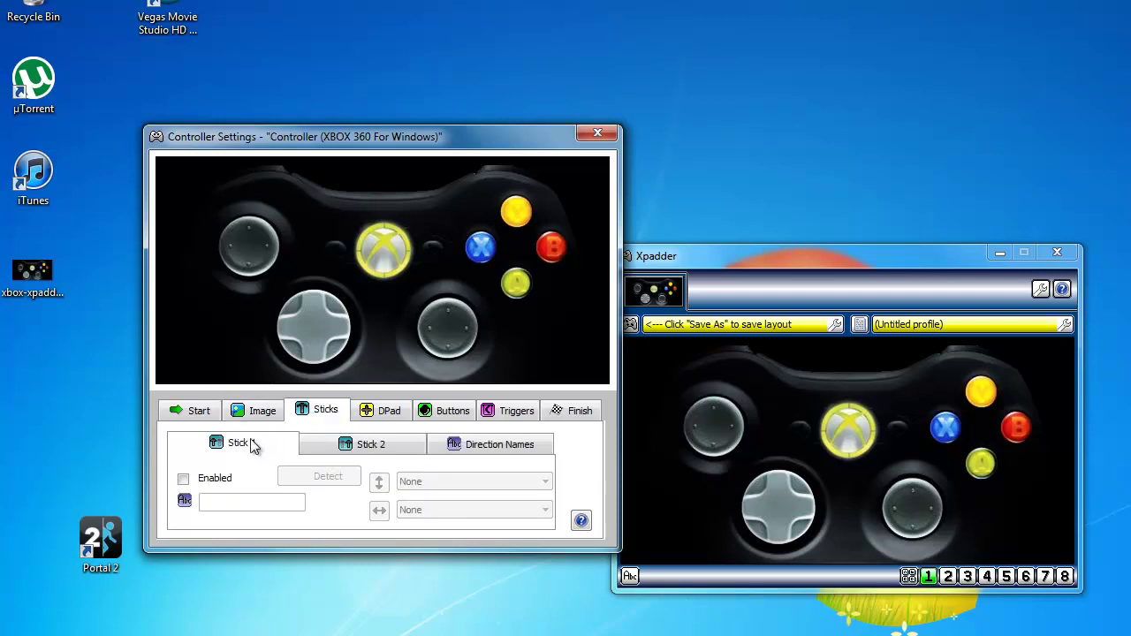
pyautogui.click(183, 479)
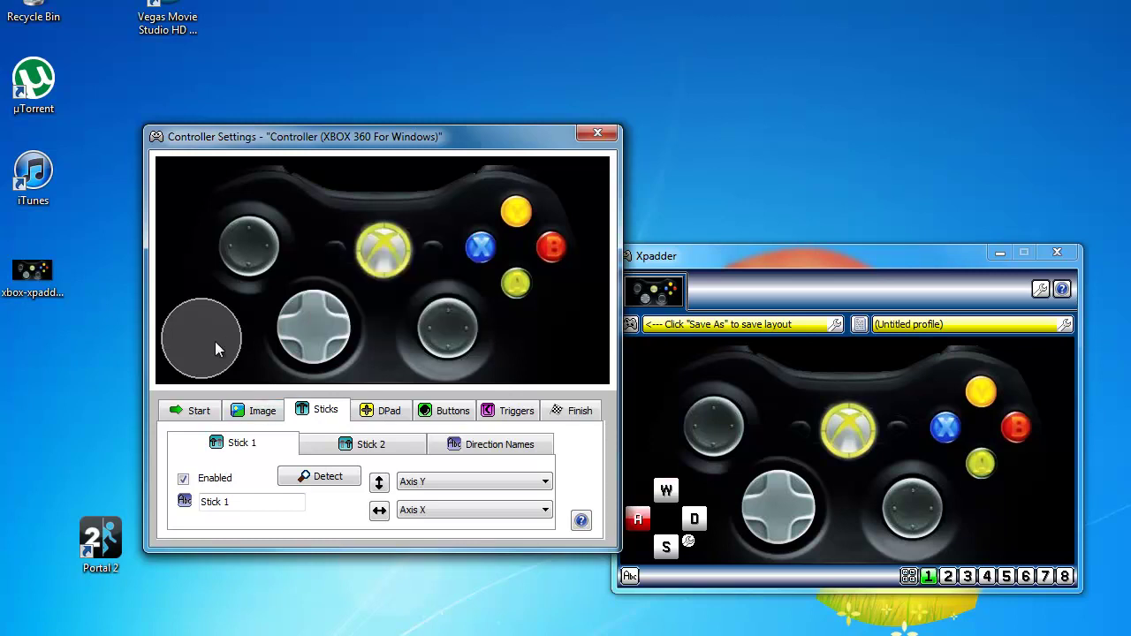
pyautogui.moveTo(197, 342); pyautogui.dragTo(244, 252)
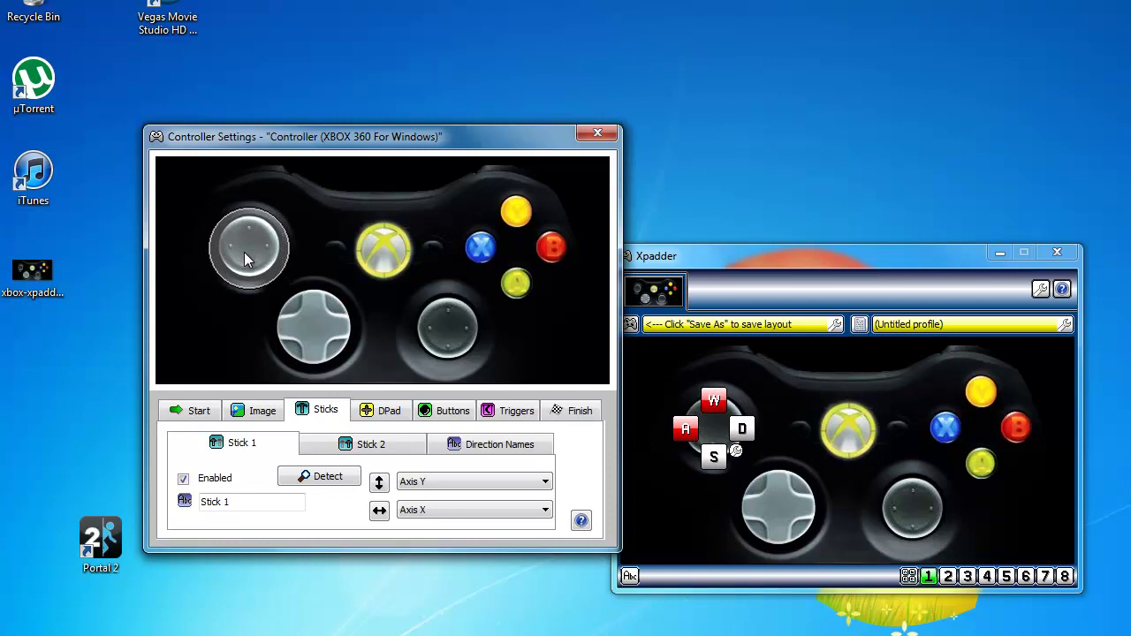
pyautogui.click(358, 442)
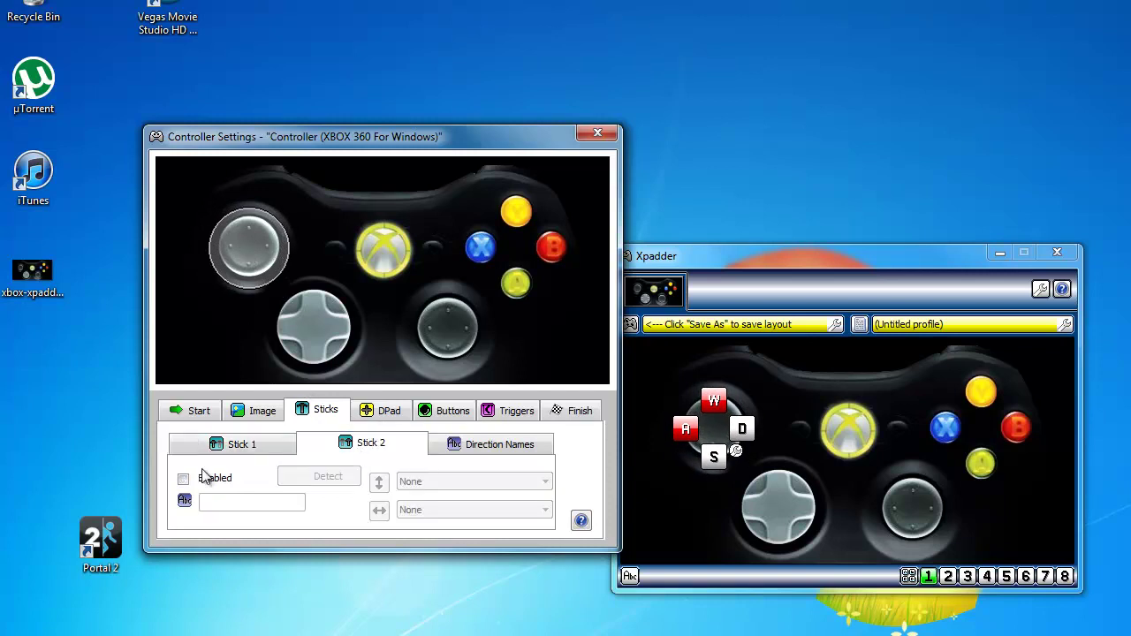
pyautogui.click(203, 474)
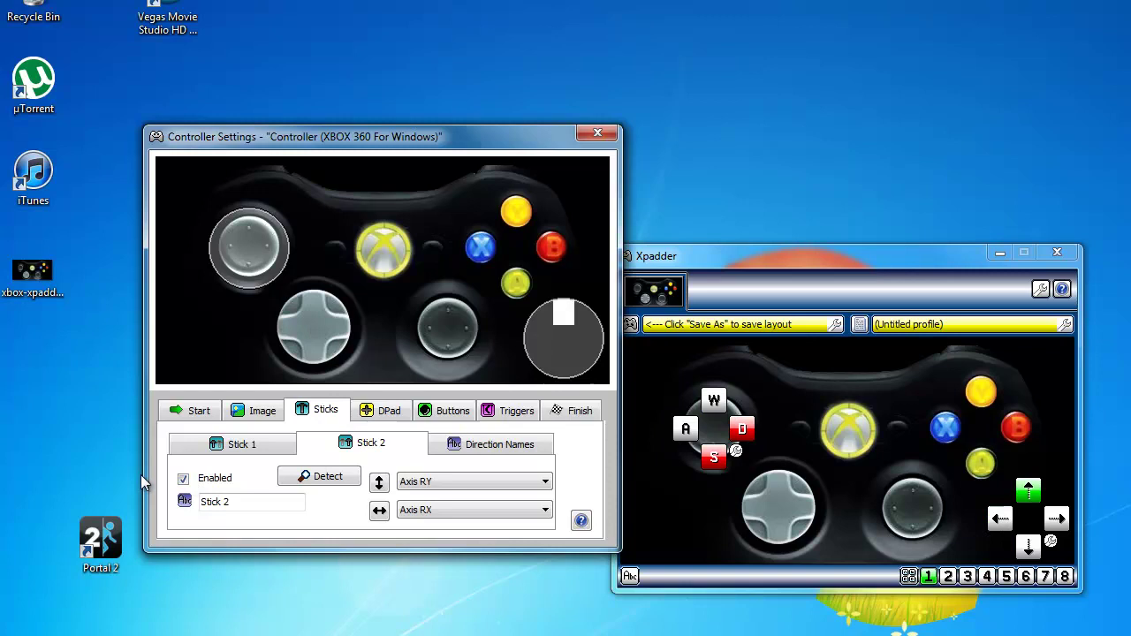
pyautogui.moveTo(543, 337); pyautogui.dragTo(422, 339)
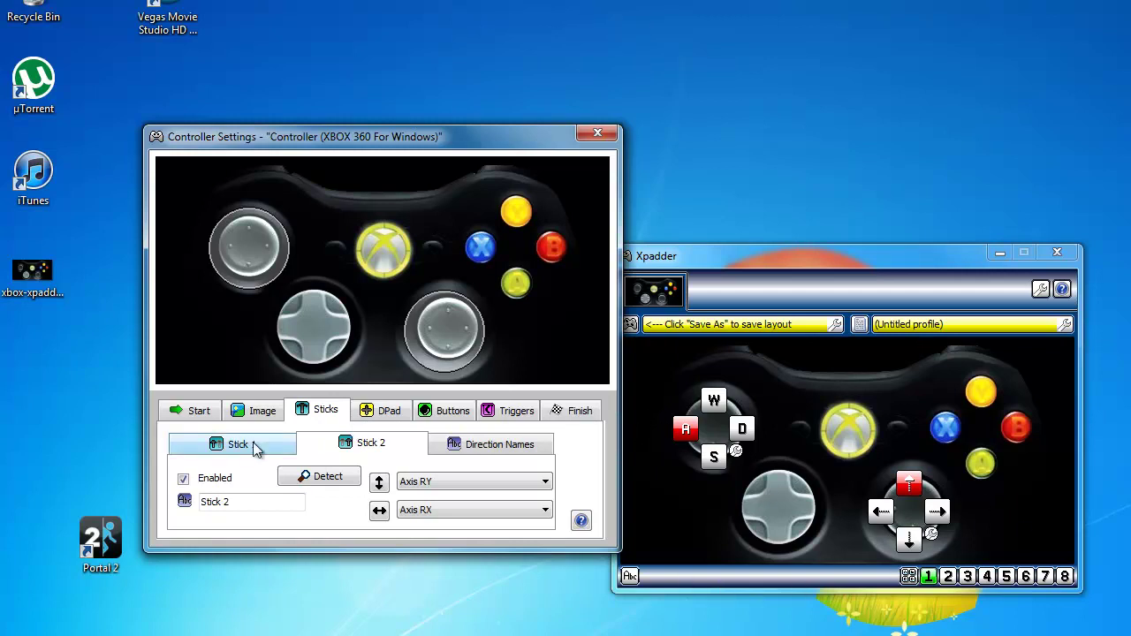
# Enable the D-pad and position it over the picture's cross.
pyautogui.click(369, 411)
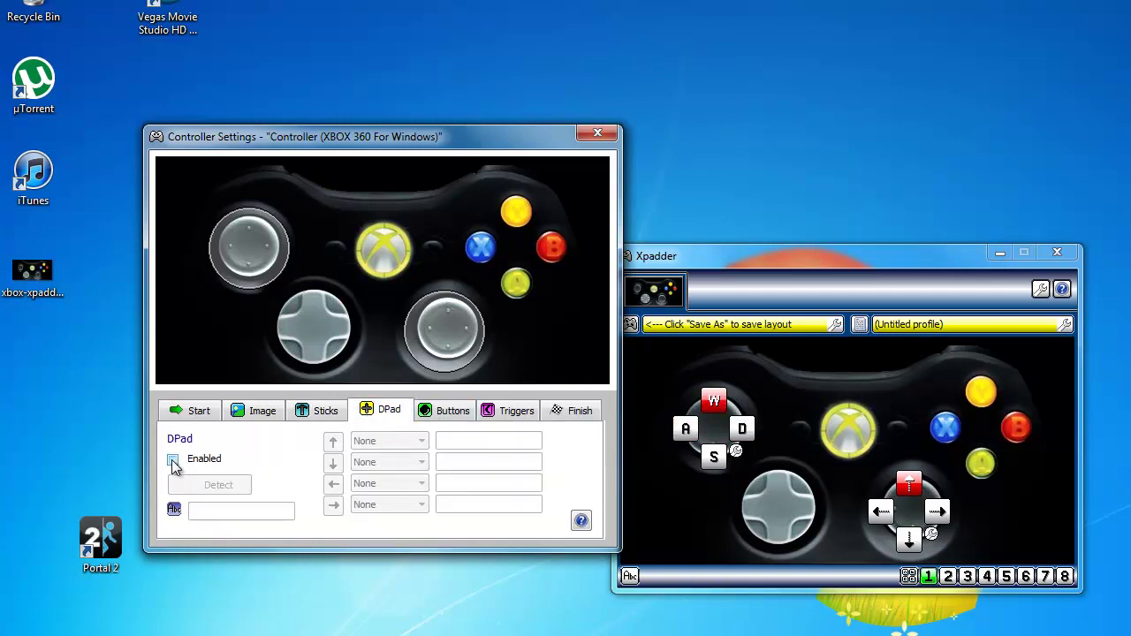
pyautogui.click(223, 452)
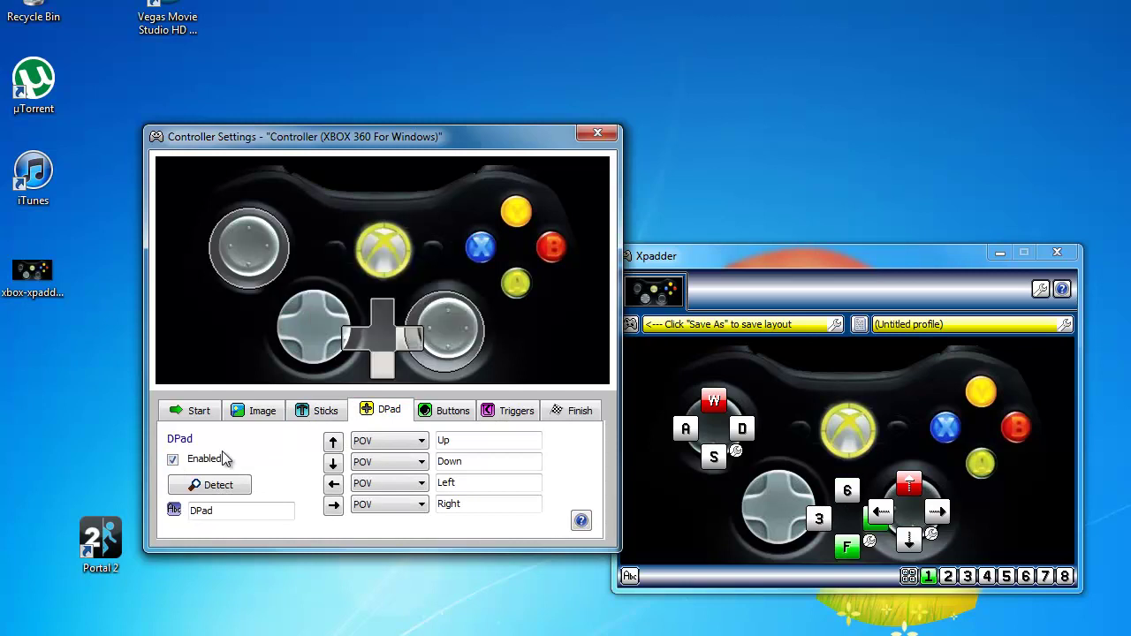
pyautogui.moveTo(377, 338); pyautogui.dragTo(312, 325)
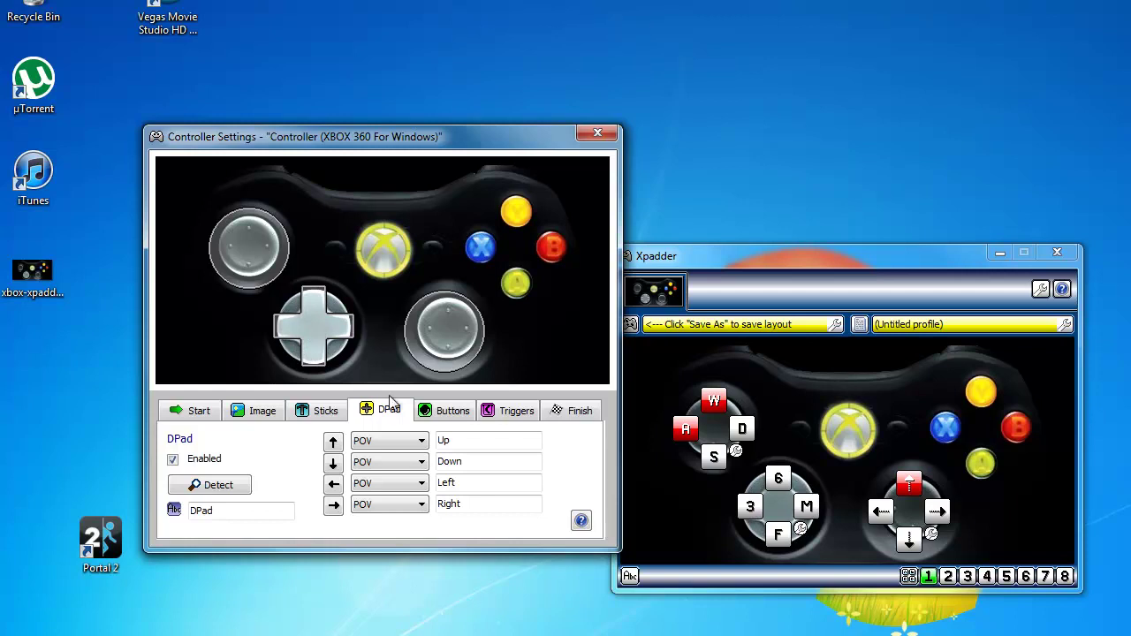
# Enable the analog triggers (Trigger 1 Axis Z+, Trigger 2 Axis Z-).
pyautogui.click(512, 411)
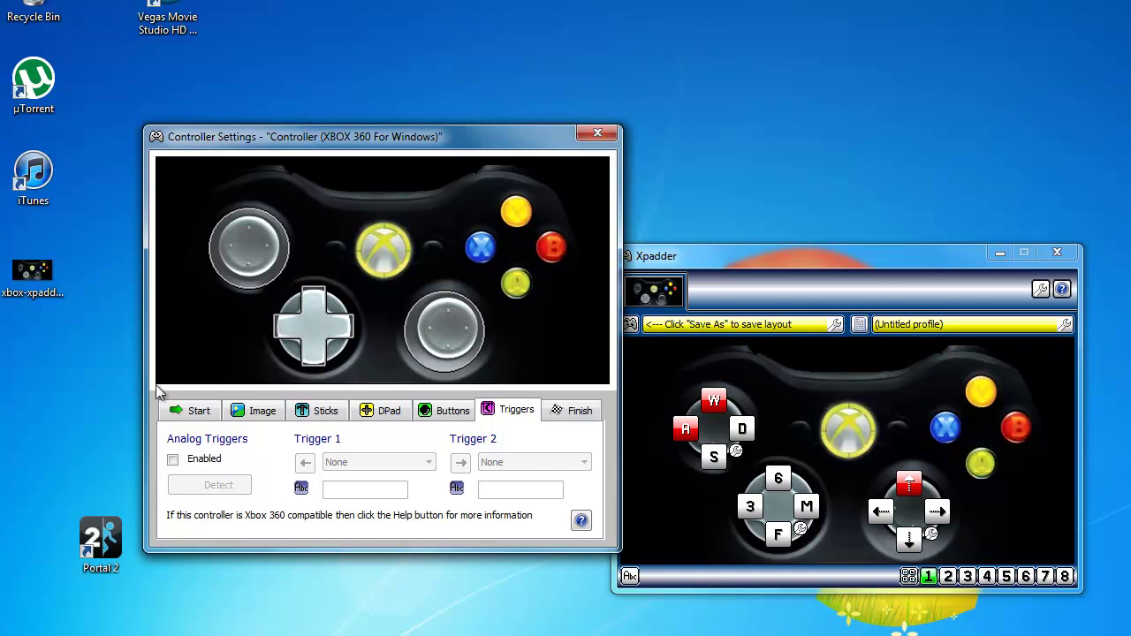
pyautogui.click(173, 460)
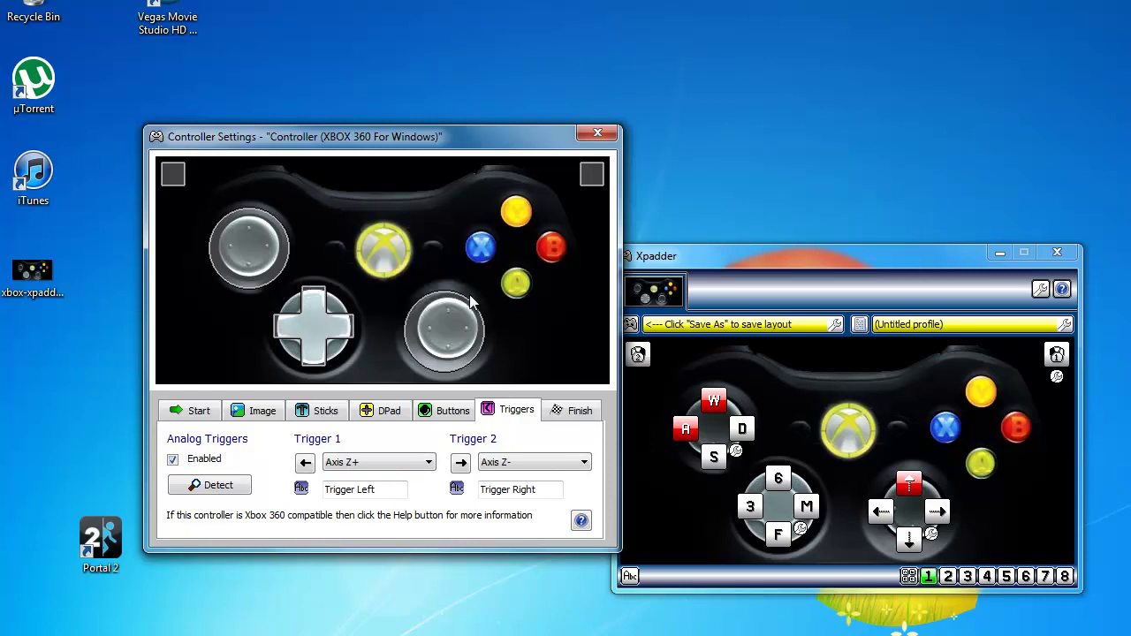
pyautogui.click(447, 420)
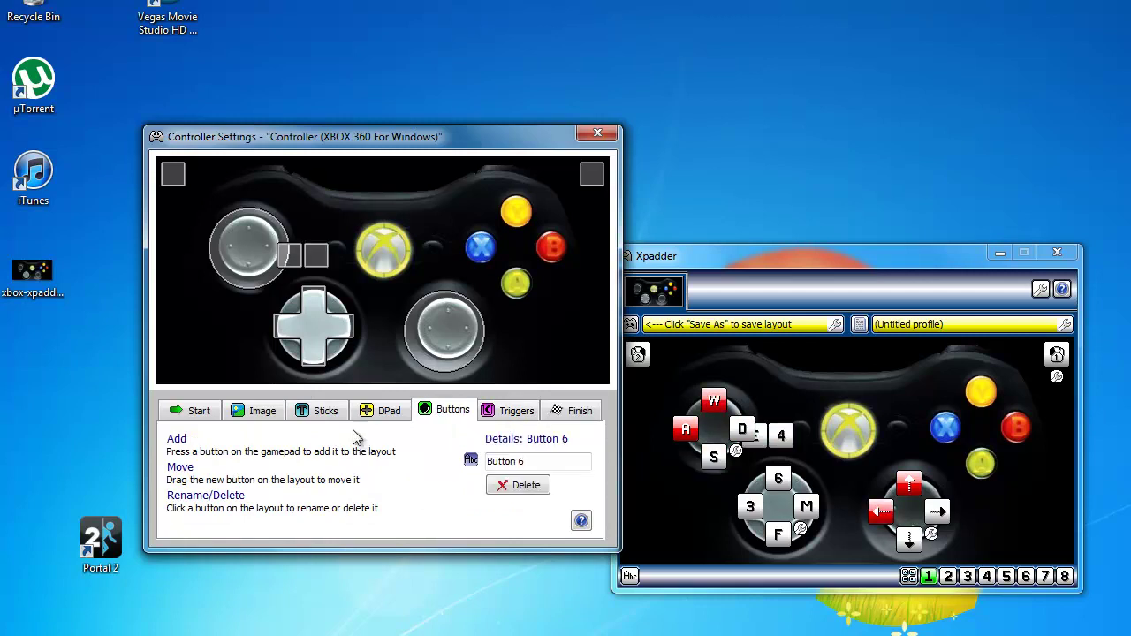
# Place Buttons 5–6 on the bumpers, 7–8 beside the logo, 1–4 on face buttons, and move Button 9.
pyautogui.moveTo(289, 259)
pyautogui.mouseDown()
pyautogui.moveTo(253, 172)
pyautogui.moveTo(264, 175)
pyautogui.mouseUp()
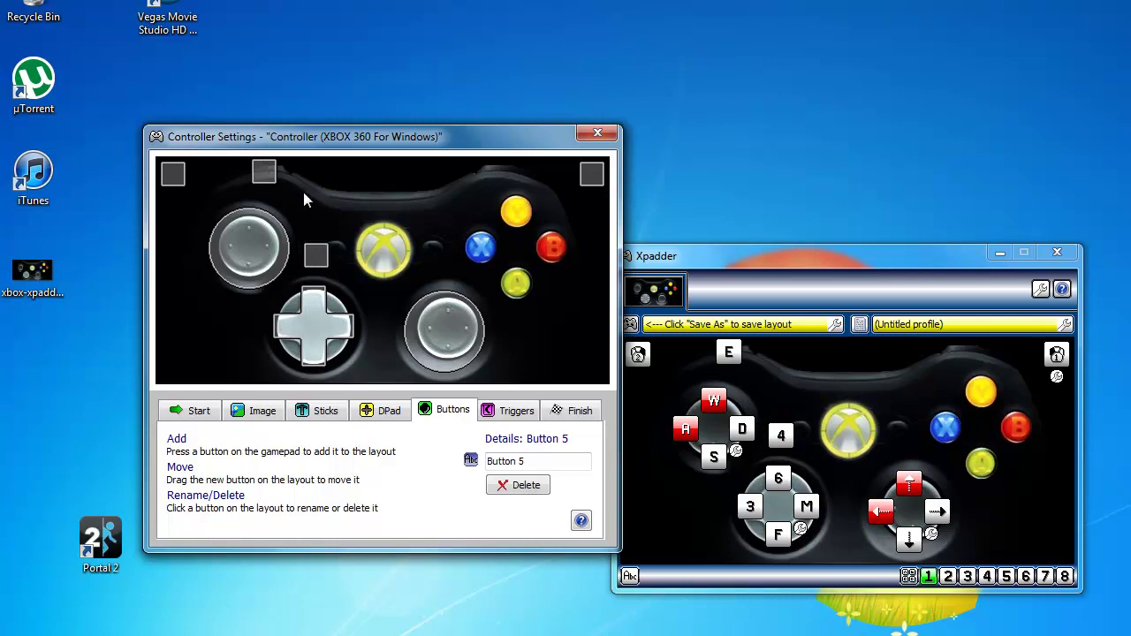
pyautogui.moveTo(323, 259); pyautogui.dragTo(511, 174)
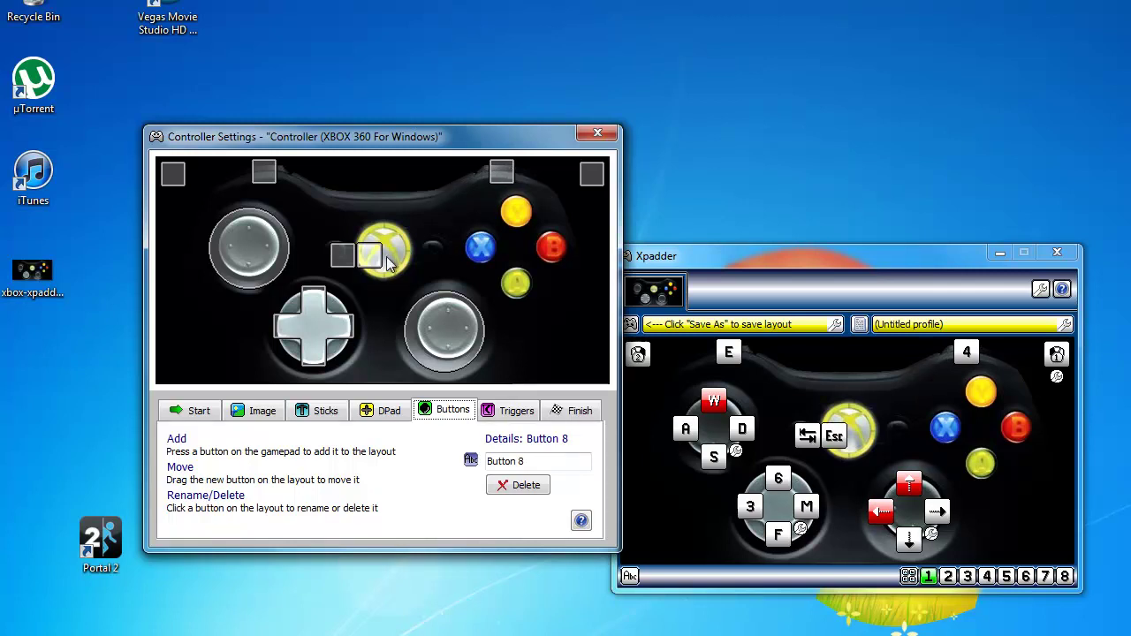
pyautogui.moveTo(369, 257); pyautogui.dragTo(439, 252)
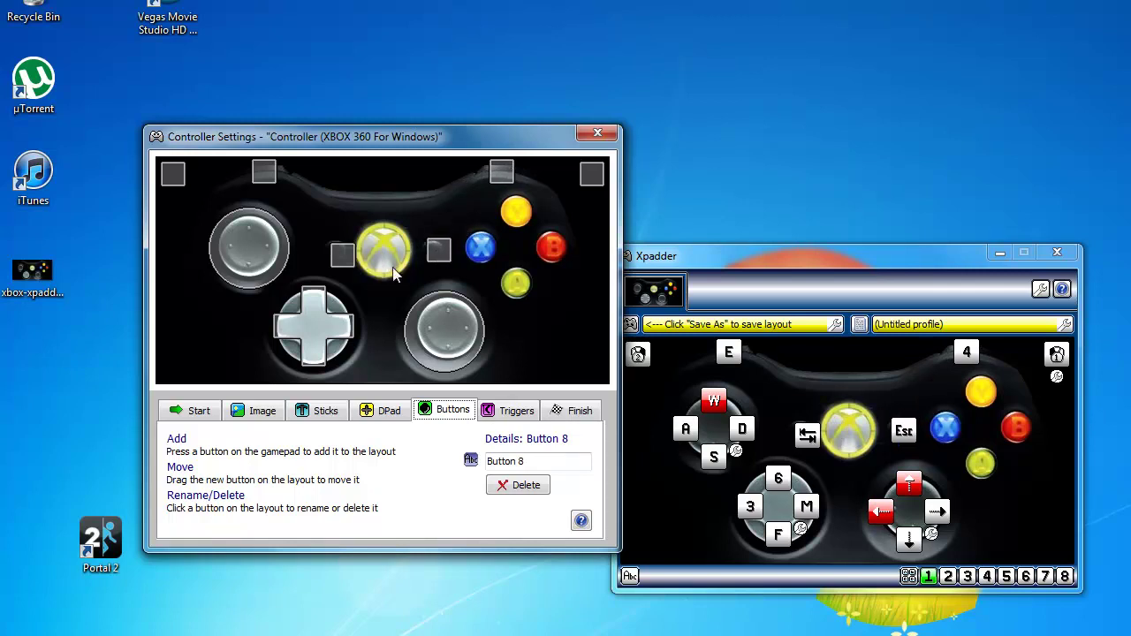
pyautogui.moveTo(350, 261); pyautogui.dragTo(341, 254)
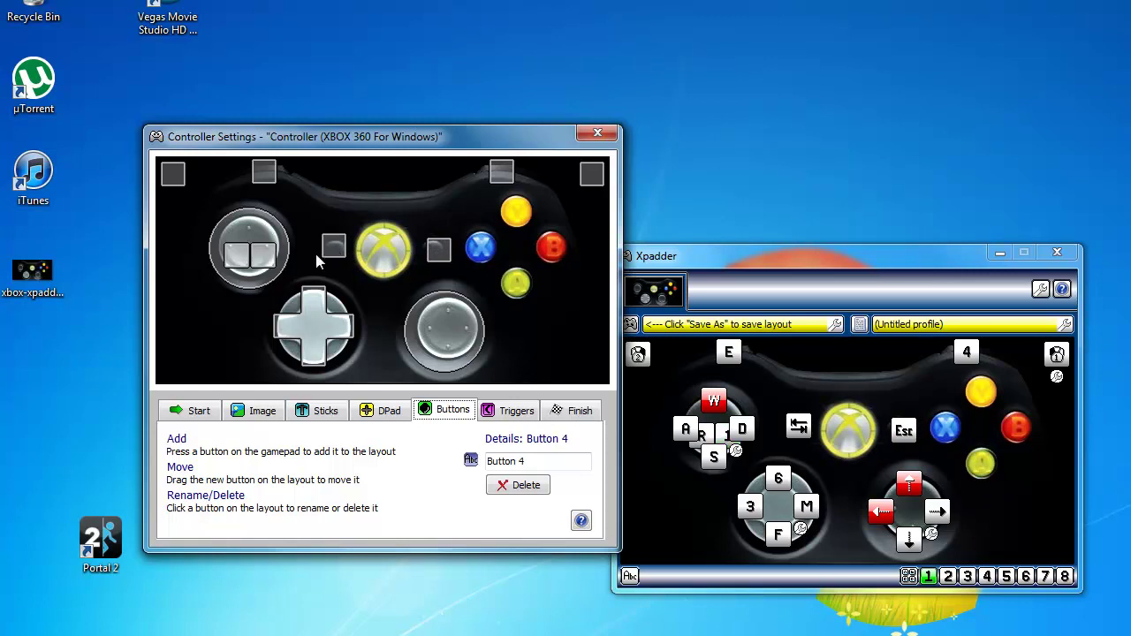
pyautogui.moveTo(237, 256)
pyautogui.mouseDown()
pyautogui.moveTo(495, 204)
pyautogui.moveTo(482, 248)
pyautogui.mouseUp()
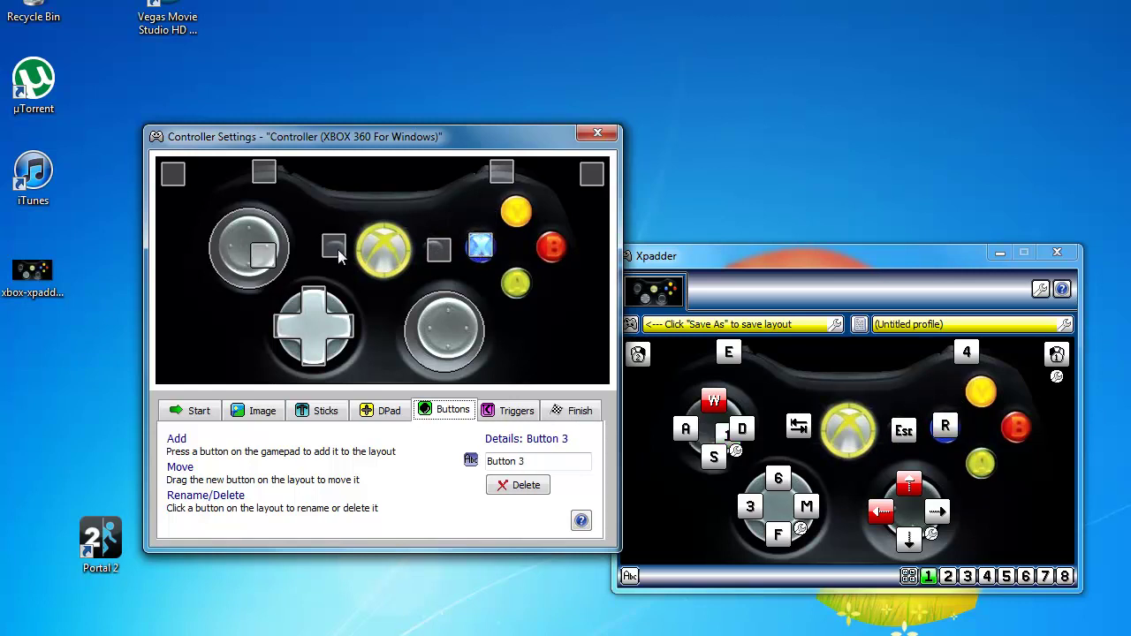
pyautogui.moveTo(268, 257)
pyautogui.mouseDown()
pyautogui.moveTo(424, 217)
pyautogui.moveTo(520, 219)
pyautogui.mouseUp()
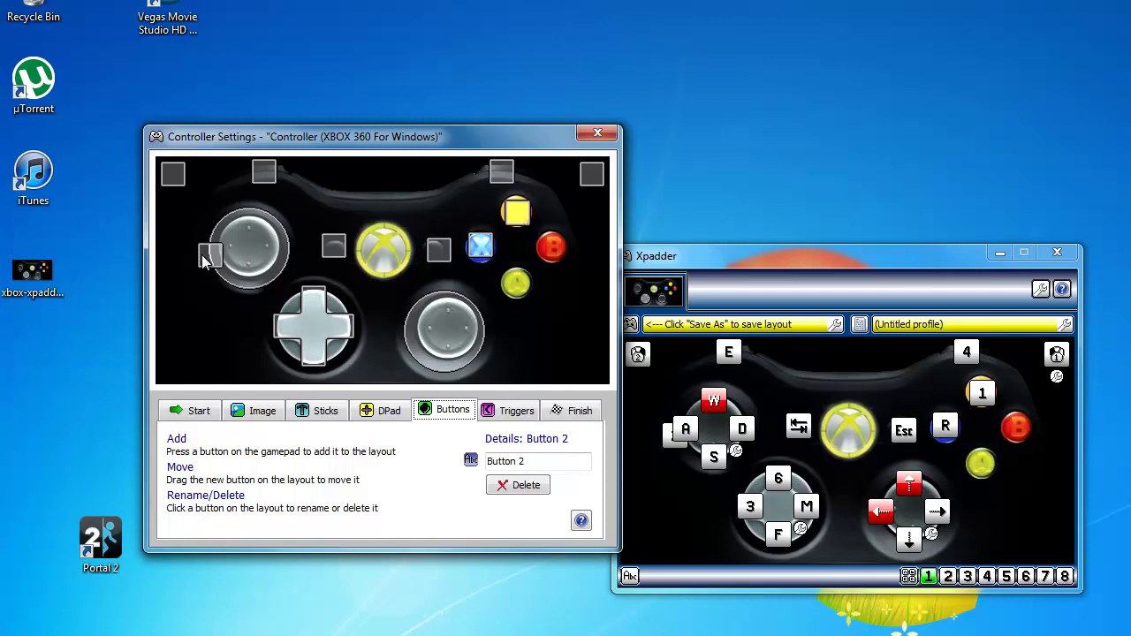
pyautogui.moveTo(203, 258); pyautogui.dragTo(545, 252)
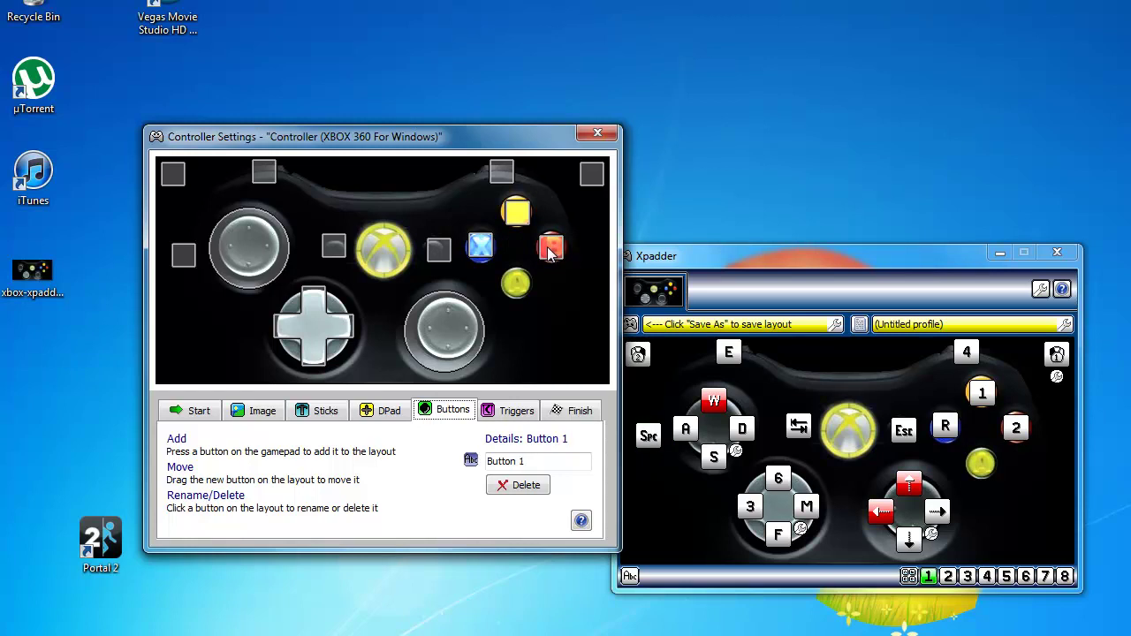
pyautogui.moveTo(177, 267); pyautogui.dragTo(514, 296)
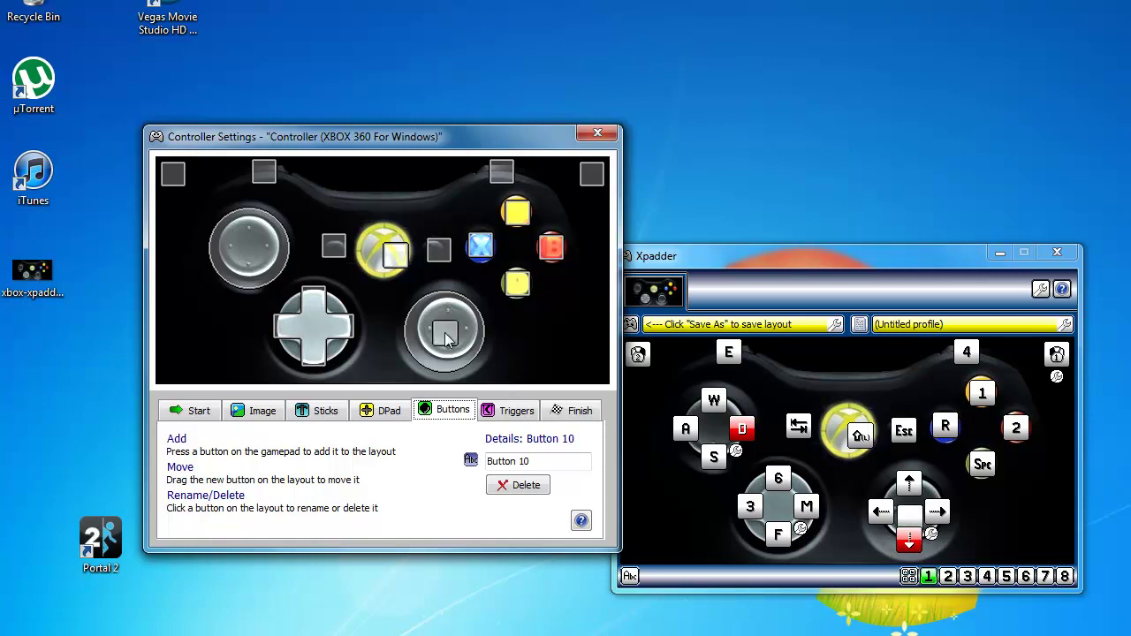
pyautogui.moveTo(405, 264); pyautogui.dragTo(255, 256)
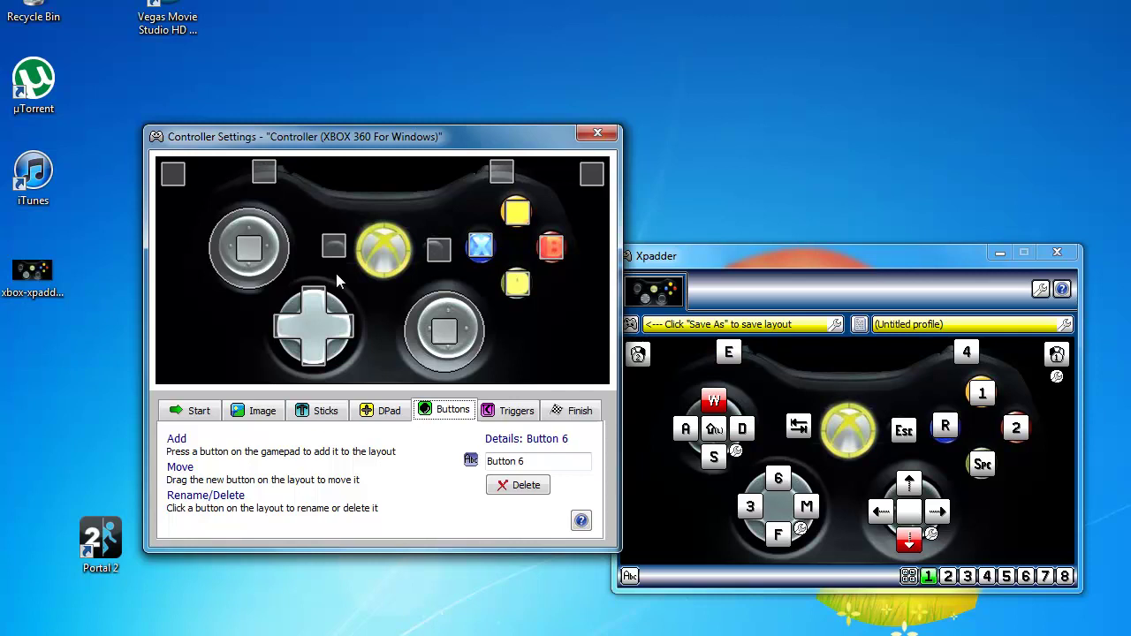
# Close Controller Settings and set Stick 2's mouse emulation speed to 95 horizontal, 65 vertical.
pyautogui.click(596, 134)
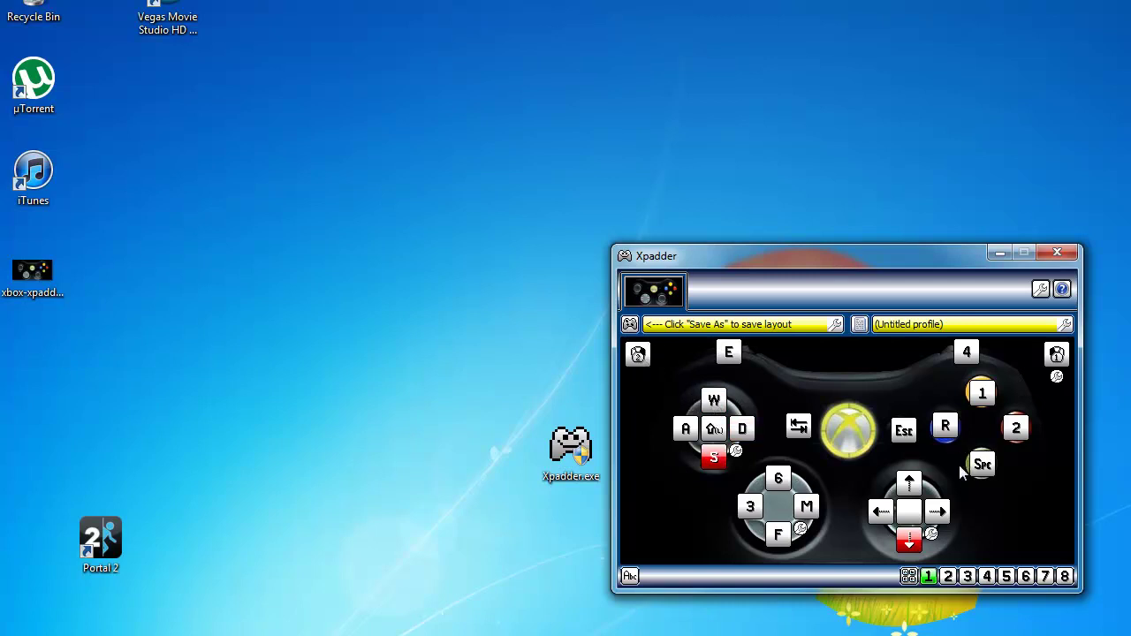
pyautogui.click(932, 534)
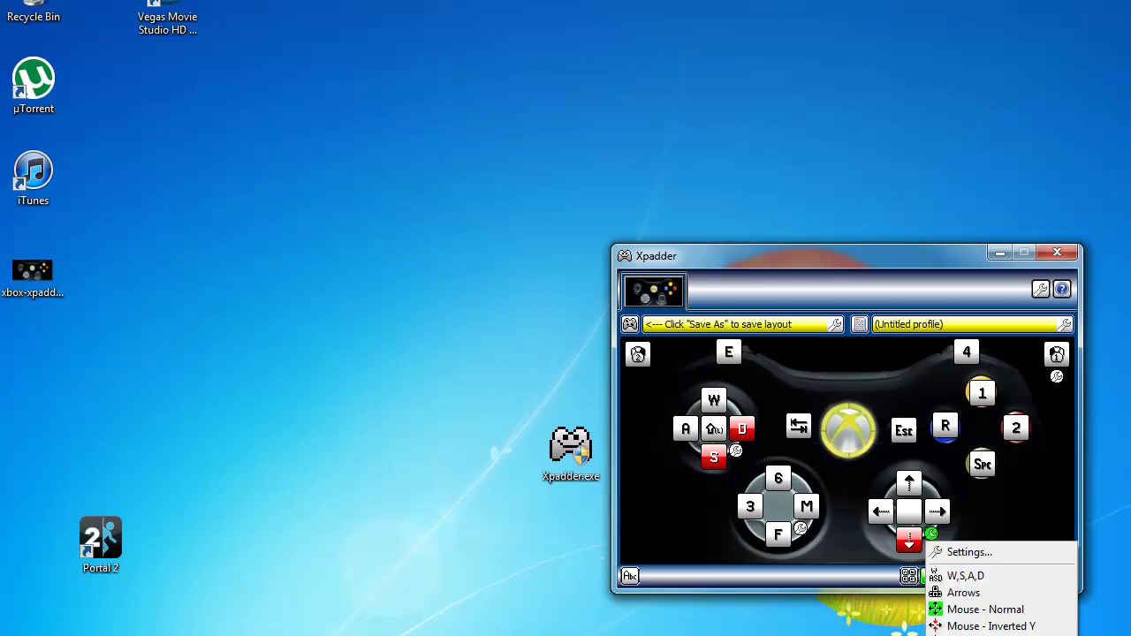
pyautogui.click(968, 551)
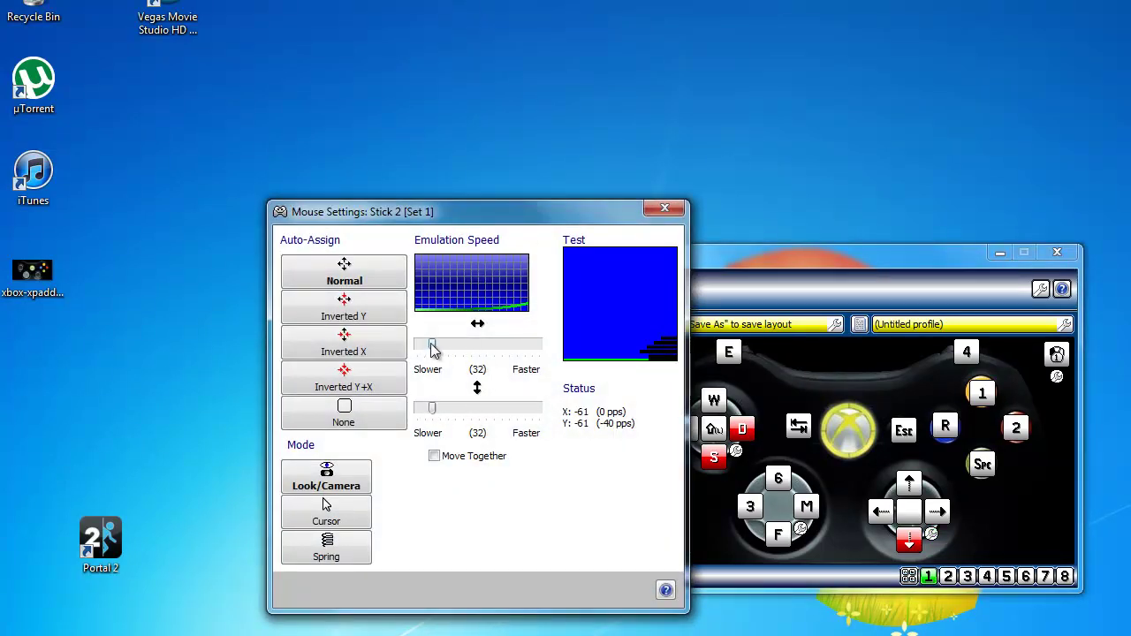
pyautogui.moveTo(433, 350); pyautogui.dragTo(462, 348)
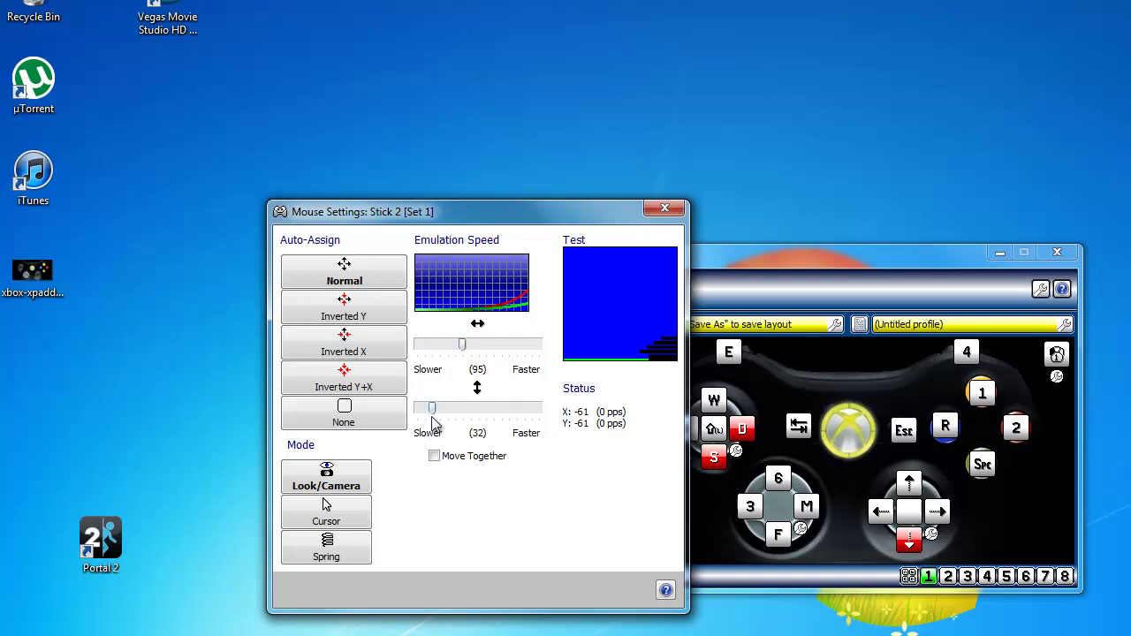
pyautogui.moveTo(431, 411); pyautogui.dragTo(447, 413)
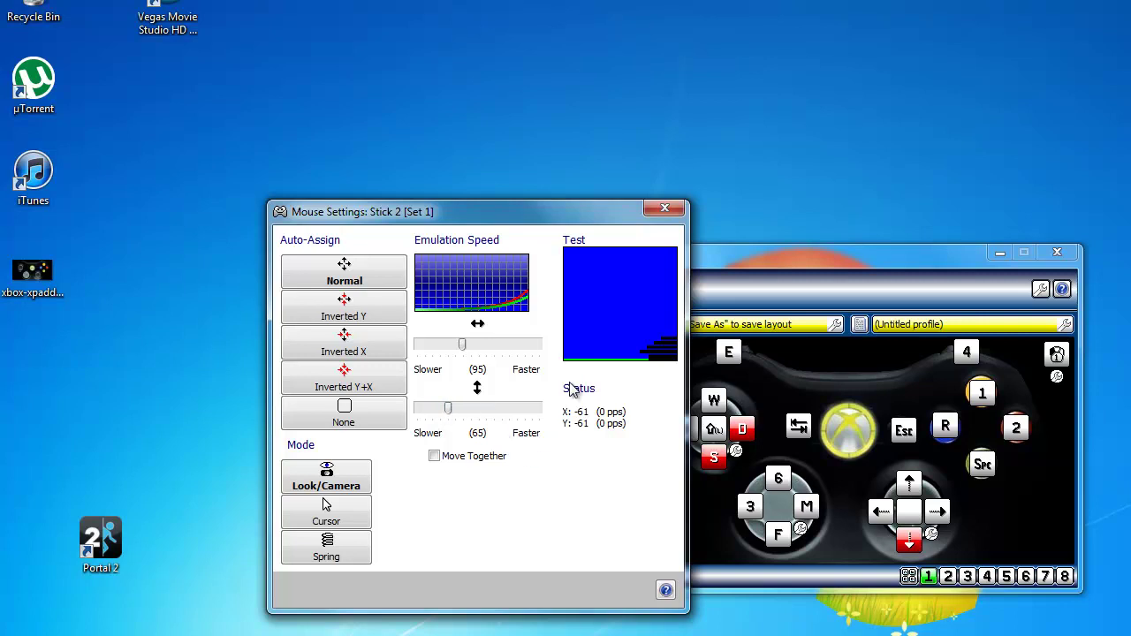
pyautogui.click(664, 208)
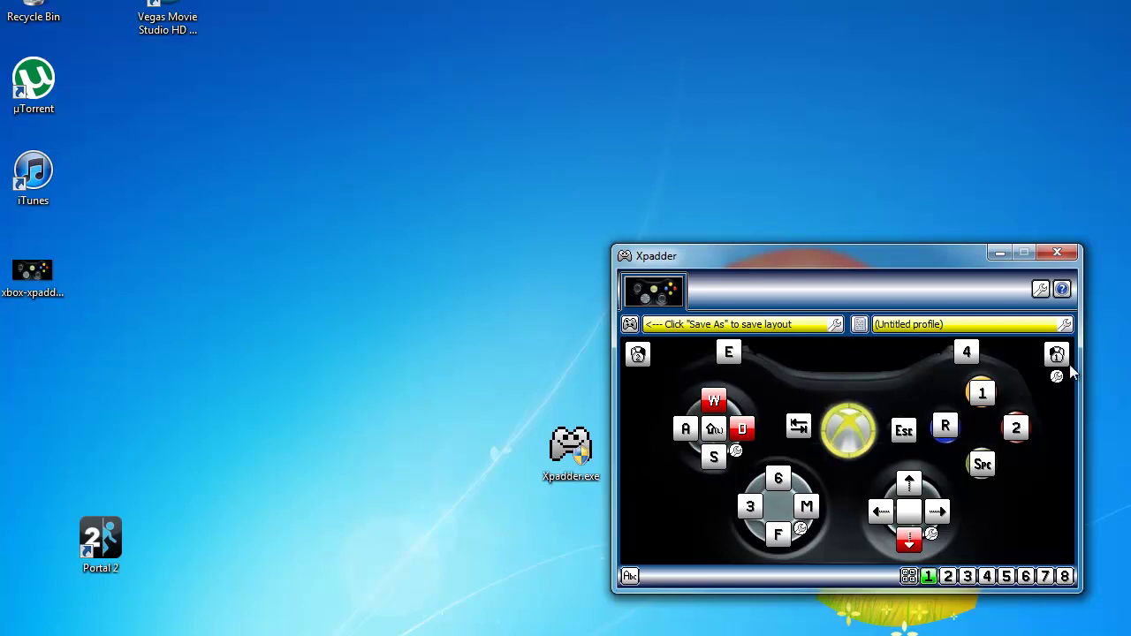
pyautogui.click(903, 433)
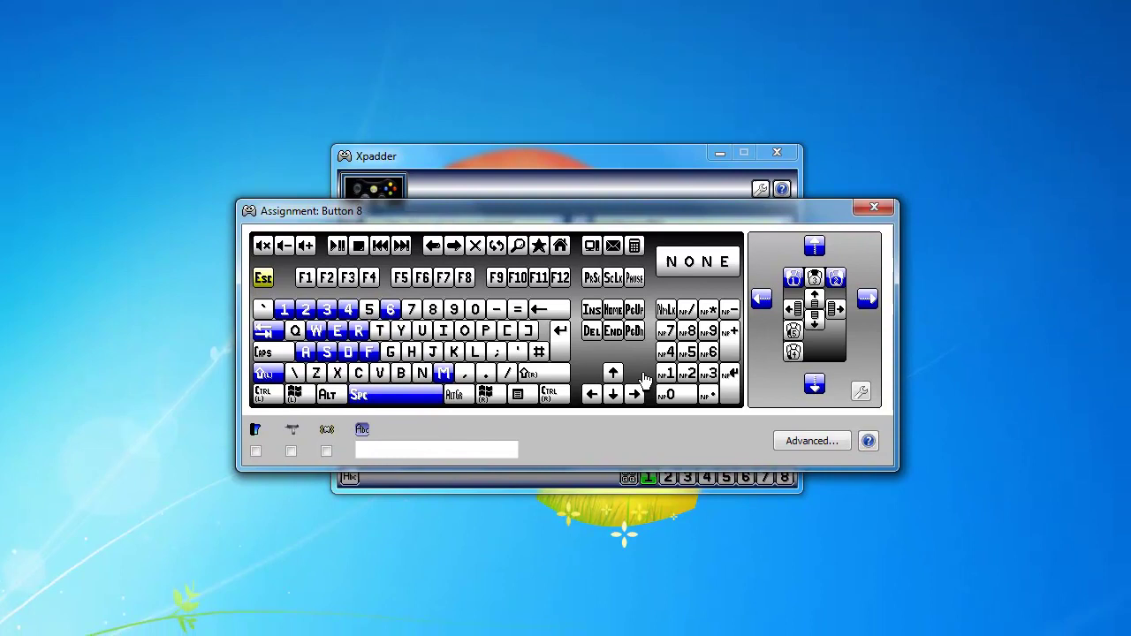
pyautogui.press('BackSpace')
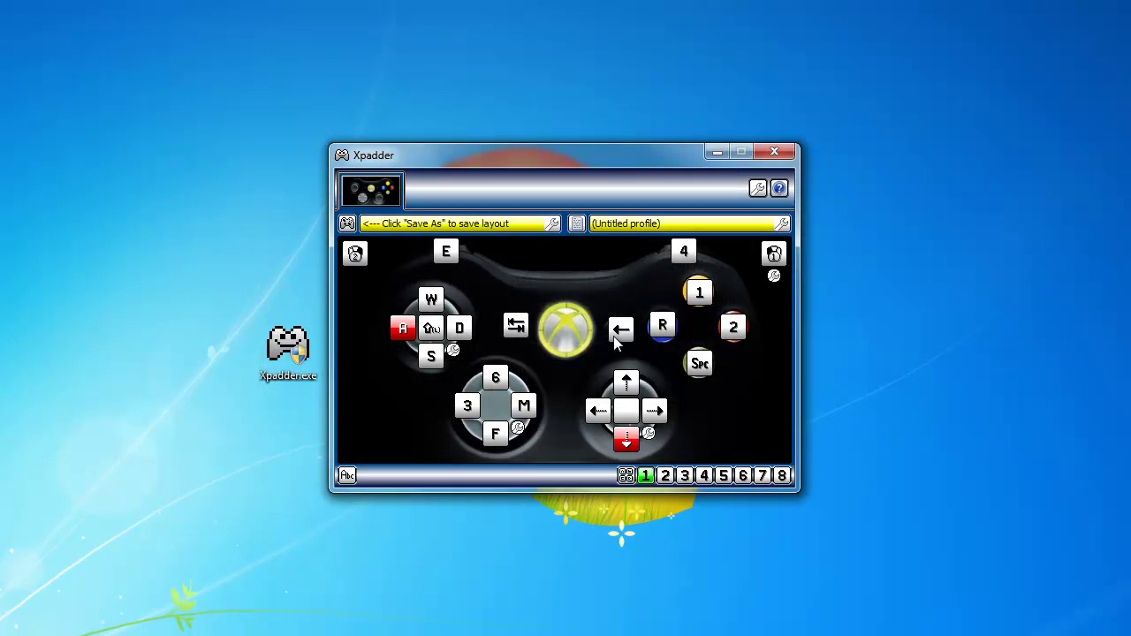
pyautogui.click(622, 329)
pyautogui.click(263, 281)
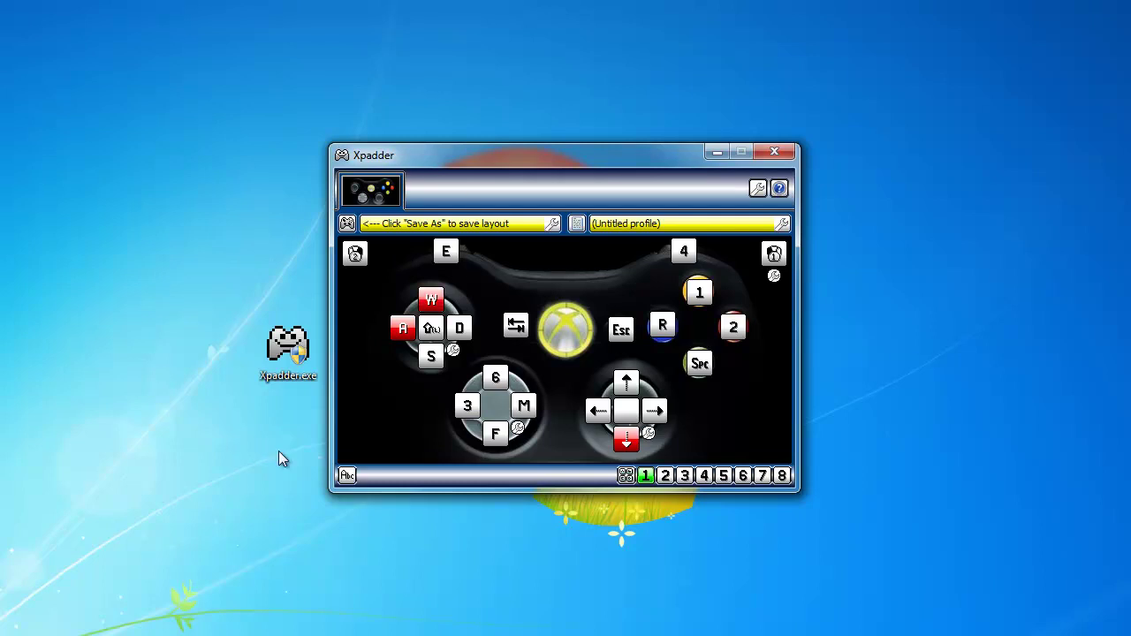
# Minimize Xpadder and go to the Combat Arms website in Firefox via the 'com' suggestion.
pyautogui.click(717, 154)
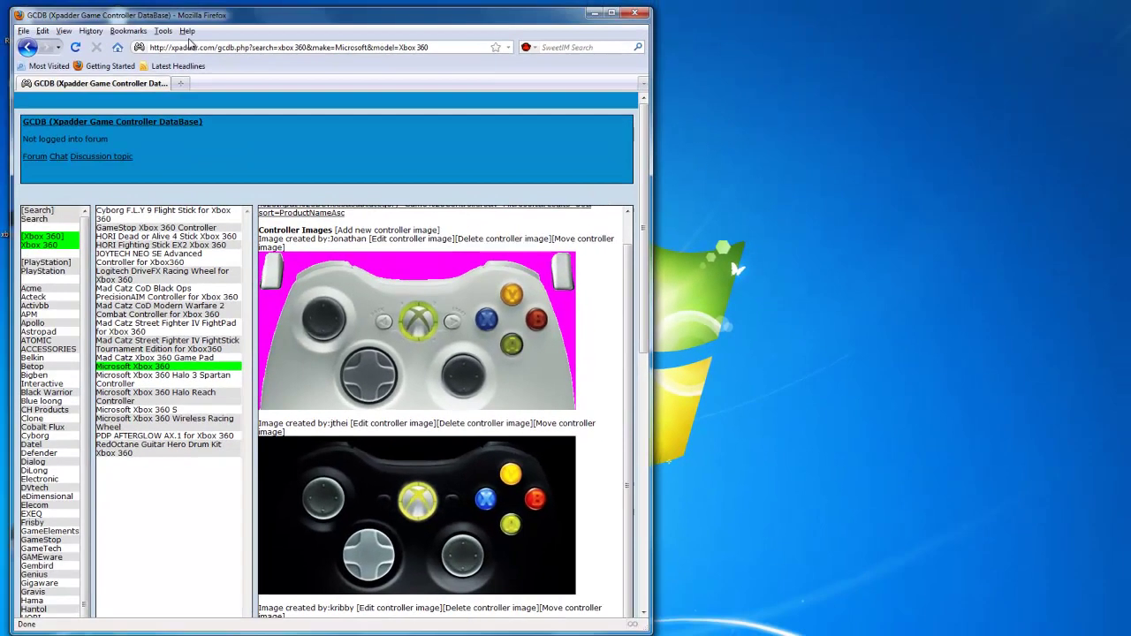
pyautogui.click(190, 49)
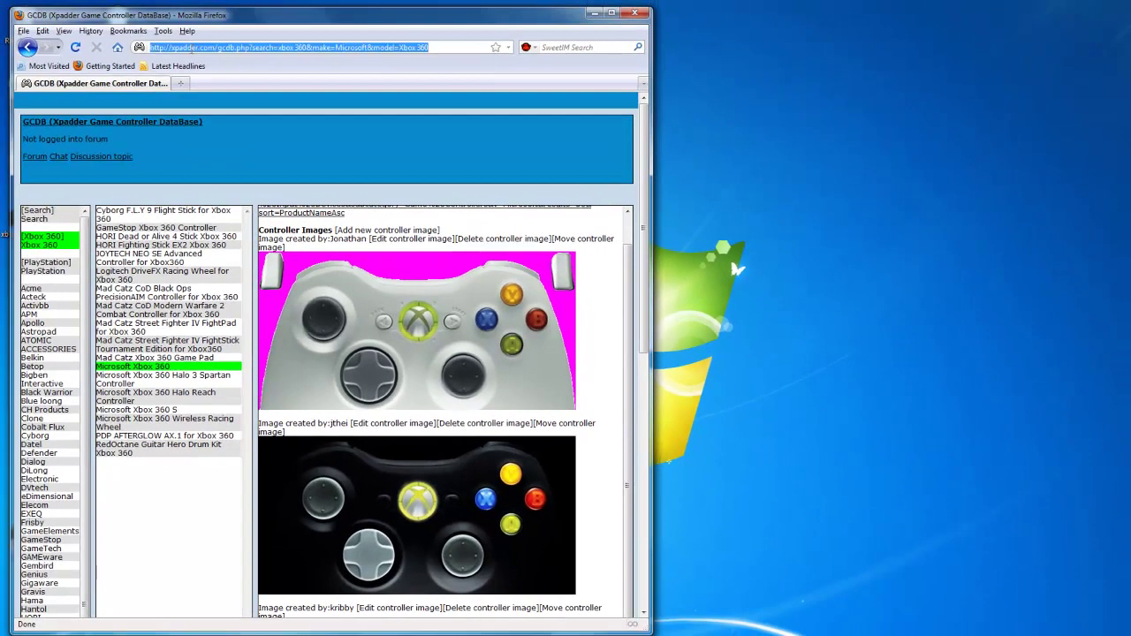
pyautogui.write('com')
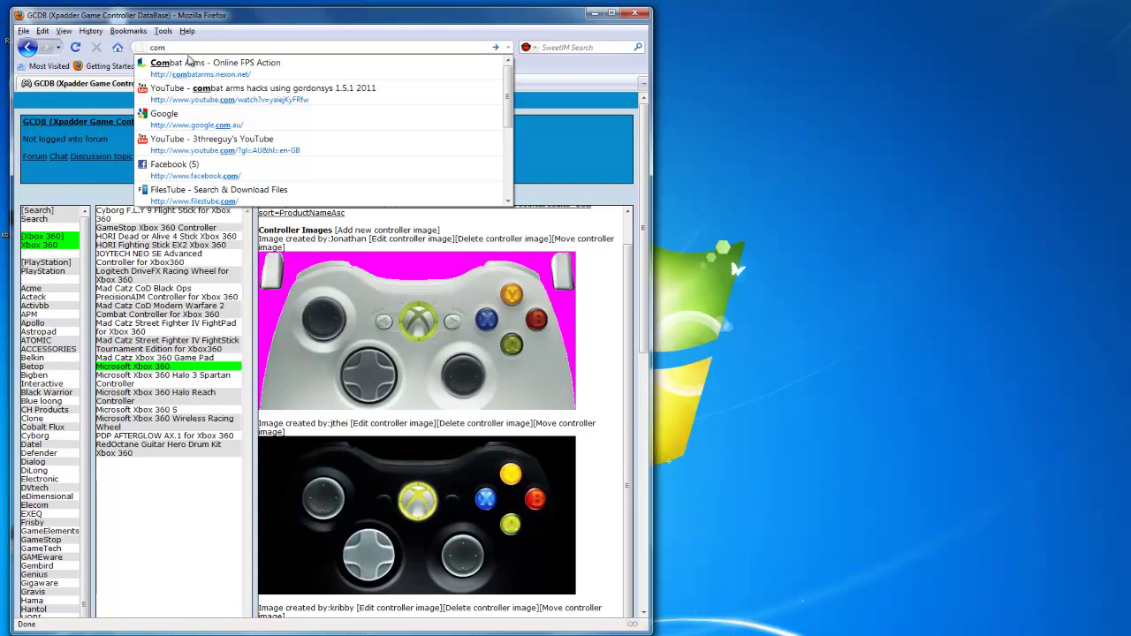
pyautogui.click(195, 67)
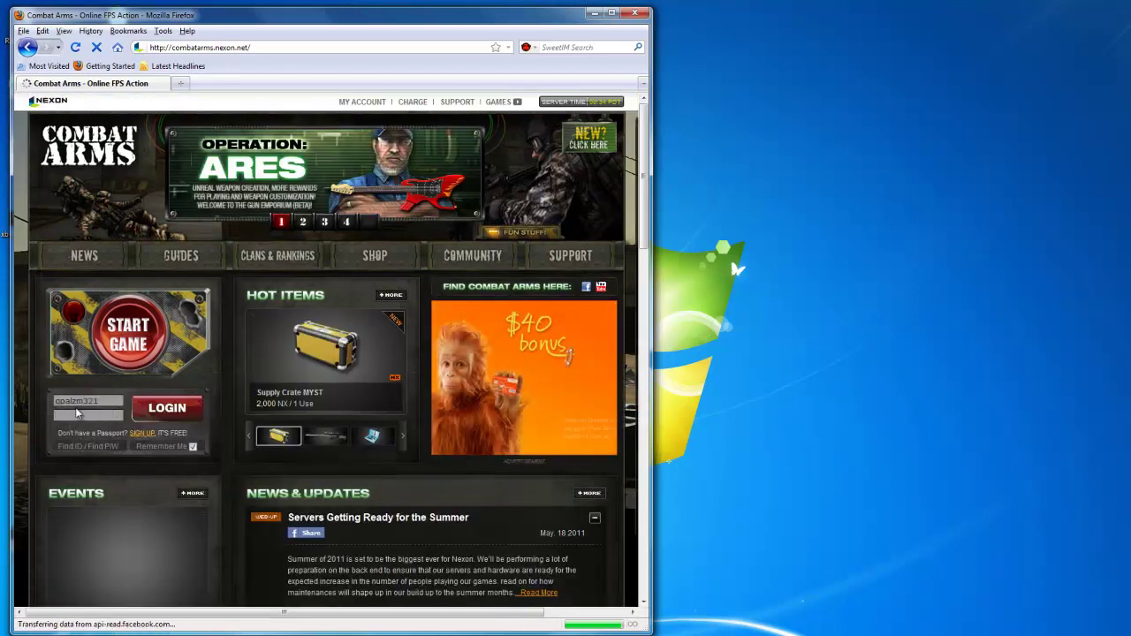
# Log in with the account password and hit START GAME to launch Combat Arms.
pyautogui.write('****')
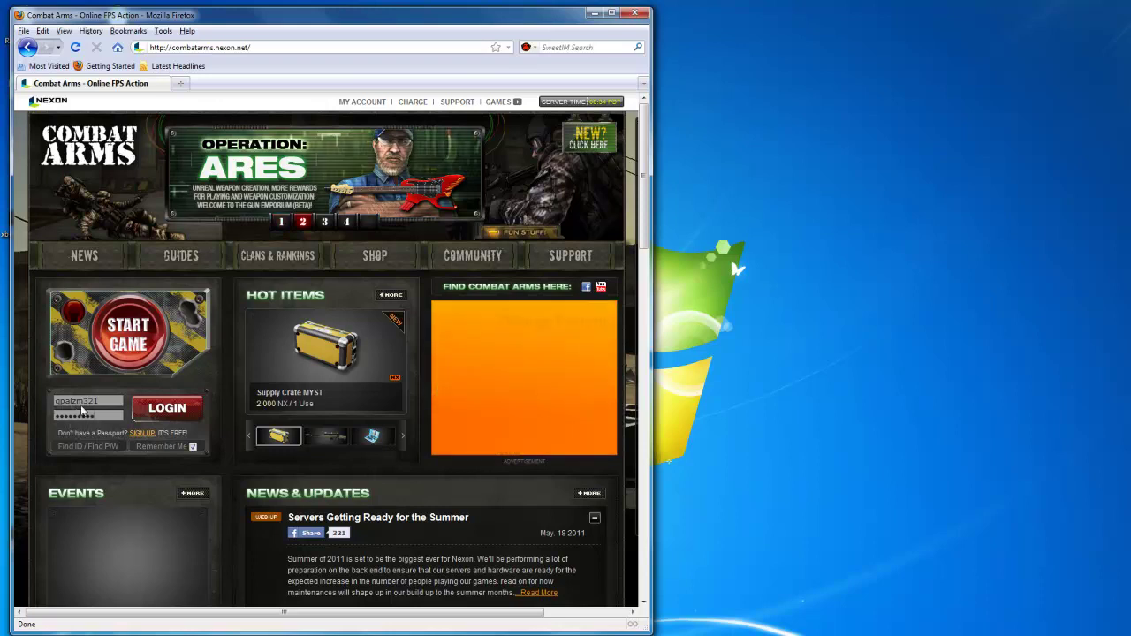
pyautogui.press('Return')
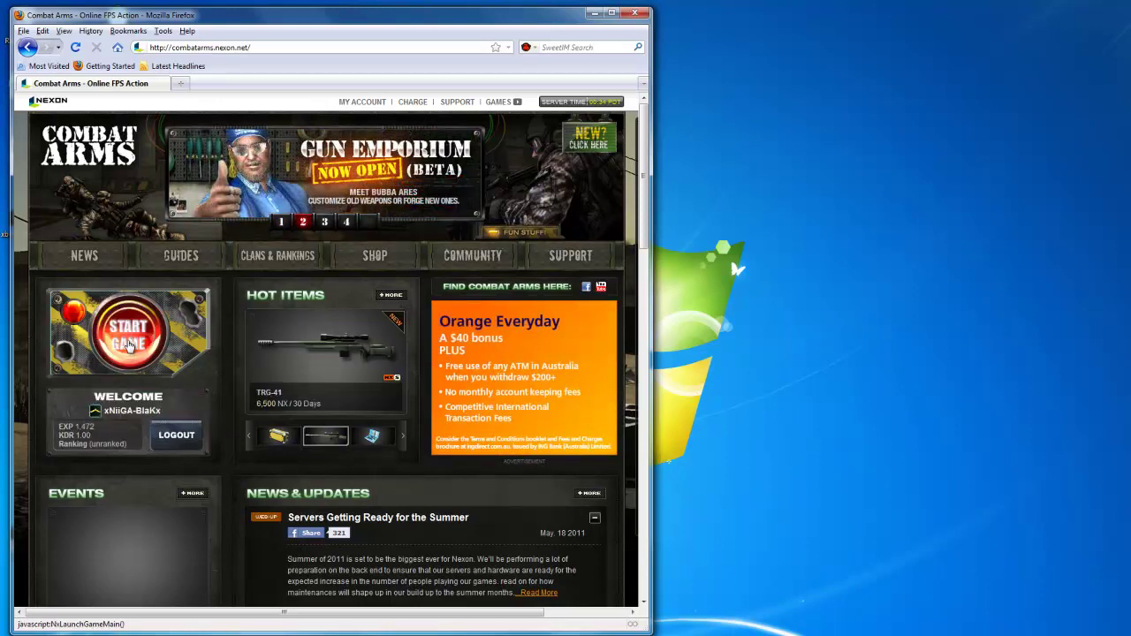
pyautogui.click(128, 344)
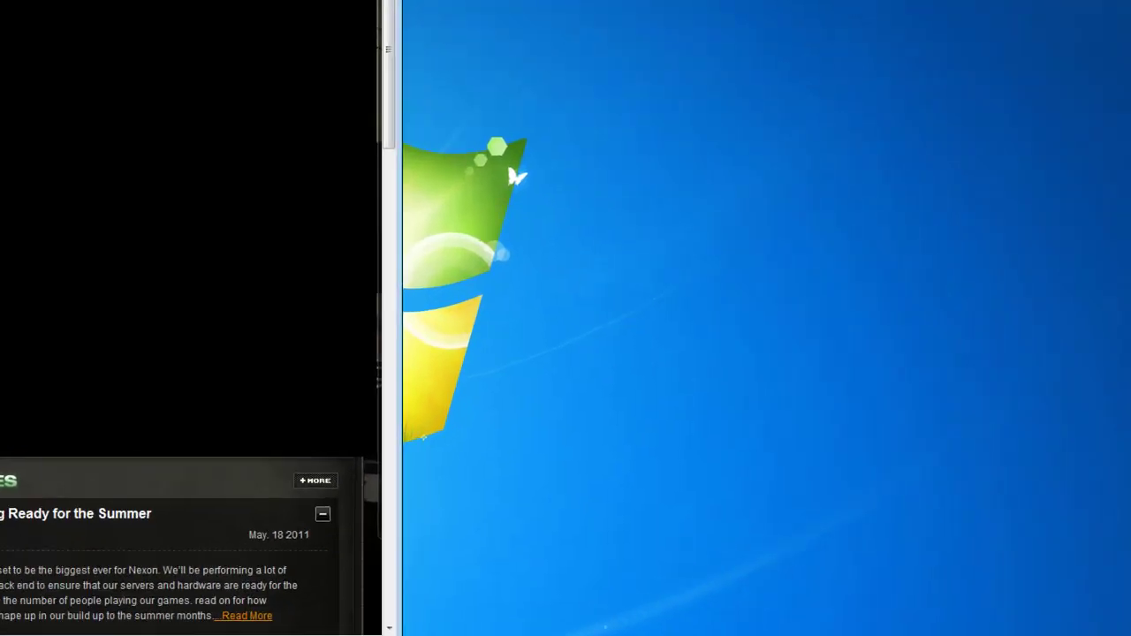
# End the Engine.exe process in Task Manager to quit Combat Arms, then minimize Firefox and Task Manager.
pyautogui.hotkey('ctrl', 'shift', 'Escape')
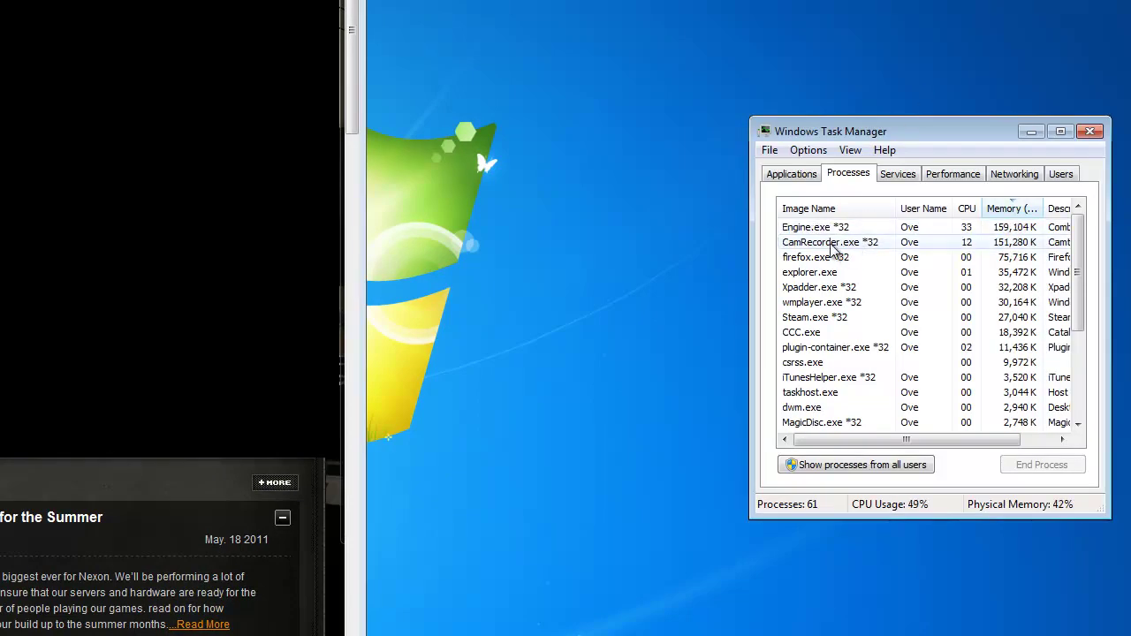
pyautogui.click(828, 231)
pyautogui.rightClick(829, 233)
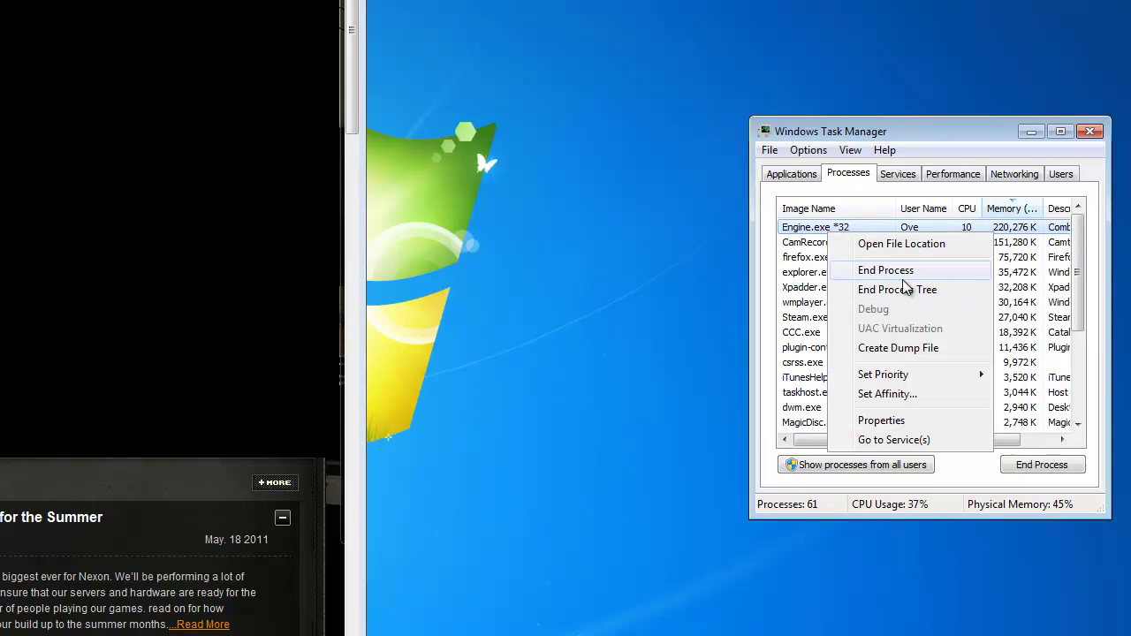
pyautogui.click(903, 276)
pyautogui.click(309, 278)
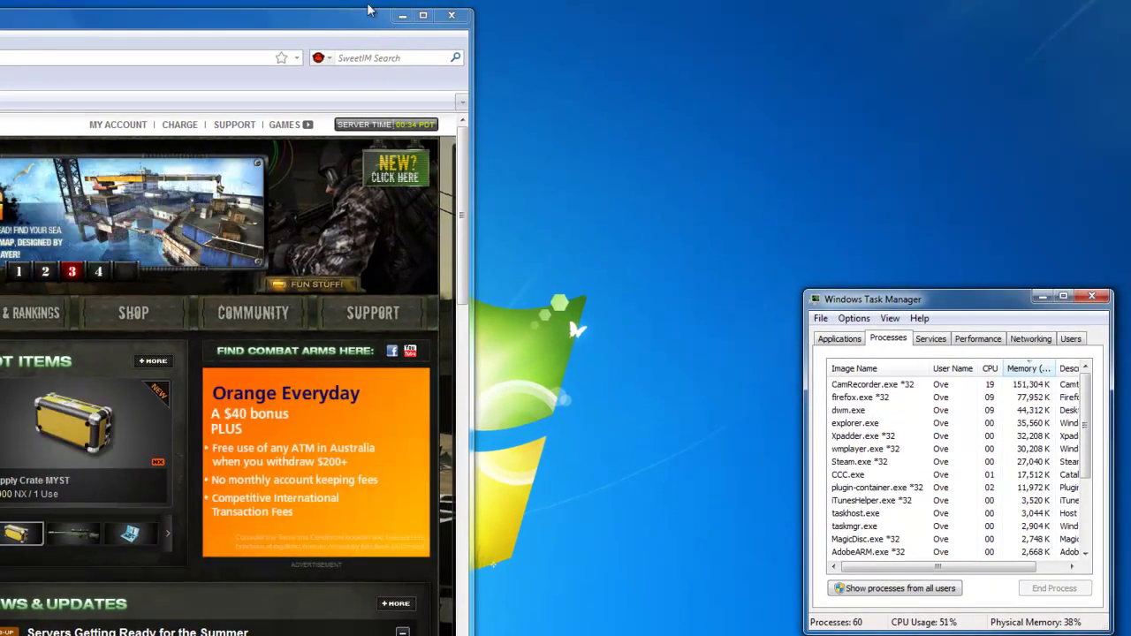
pyautogui.click(399, 17)
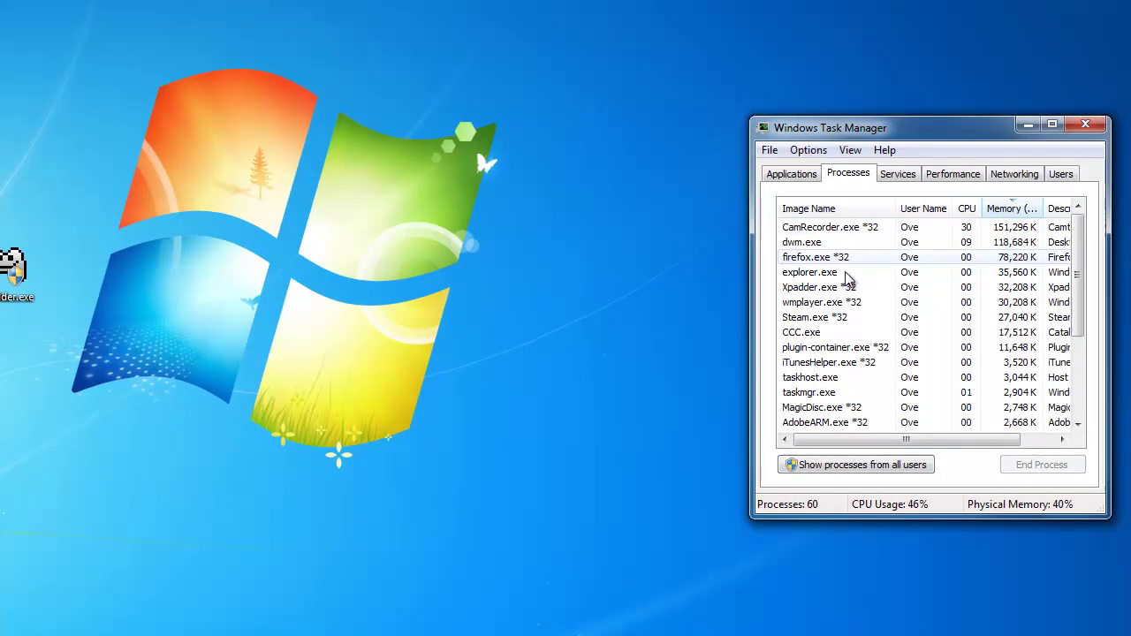
pyautogui.click(1028, 125)
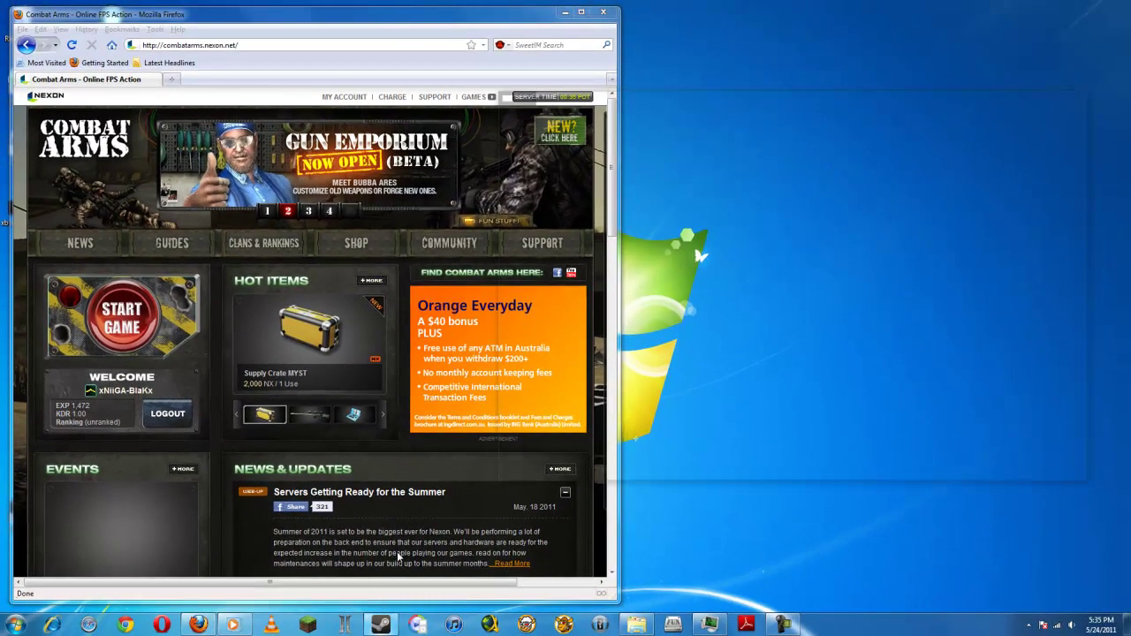
# Launch Team Fortress 2 Beta from the top of Steam's game library.
pyautogui.click(570, 621)
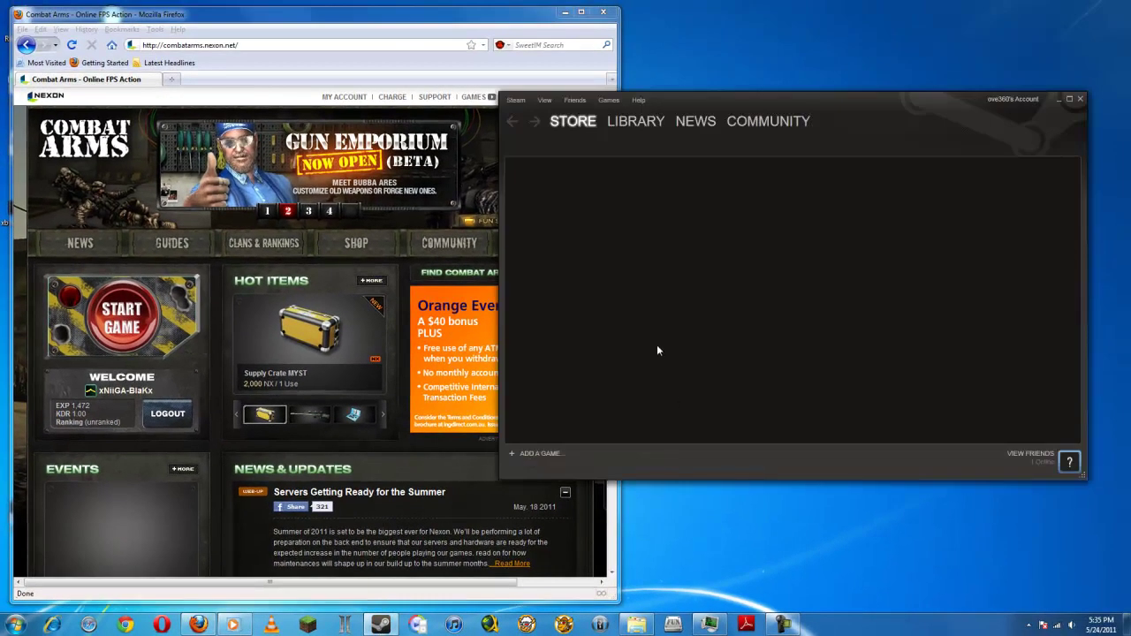
pyautogui.click(632, 123)
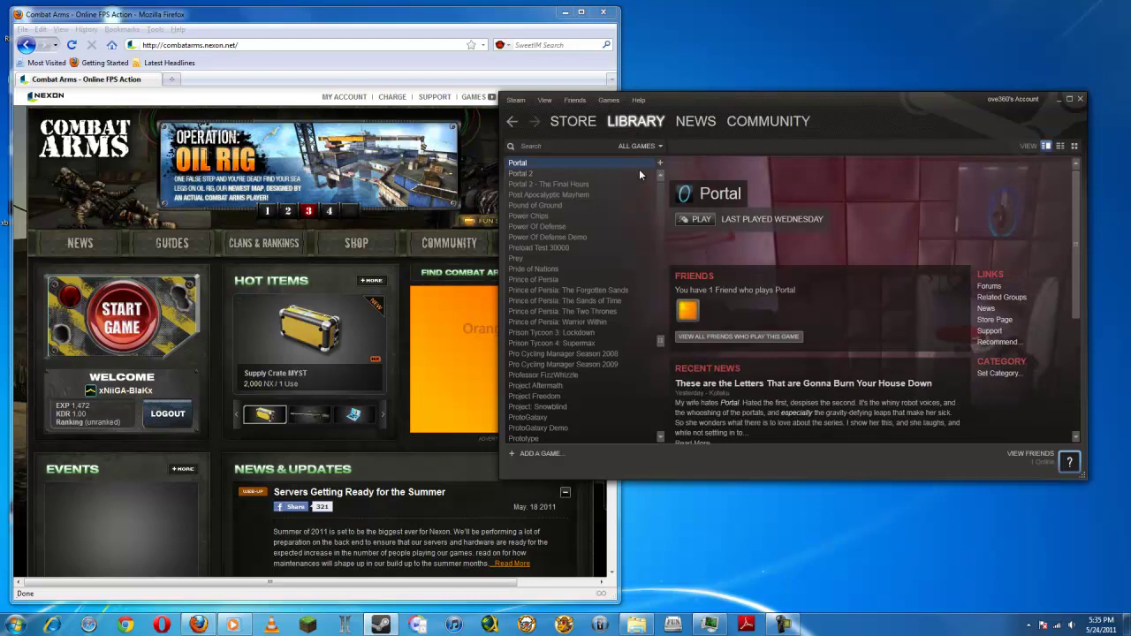
pyautogui.moveTo(661, 340); pyautogui.dragTo(654, 177)
pyautogui.click(534, 259)
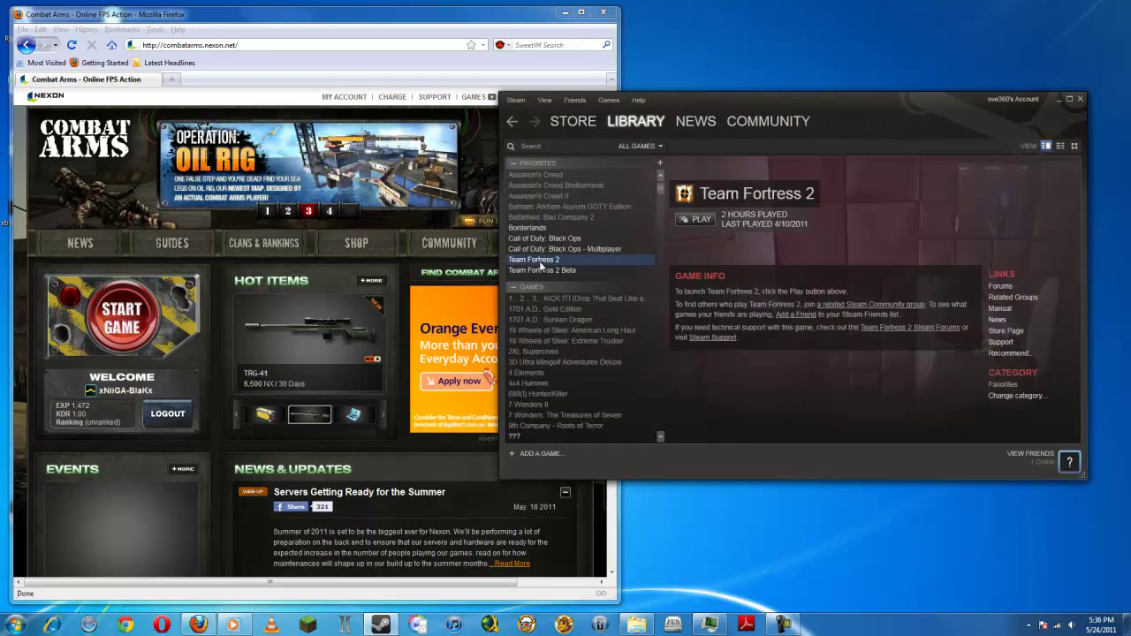
pyautogui.click(534, 270)
pyautogui.click(700, 219)
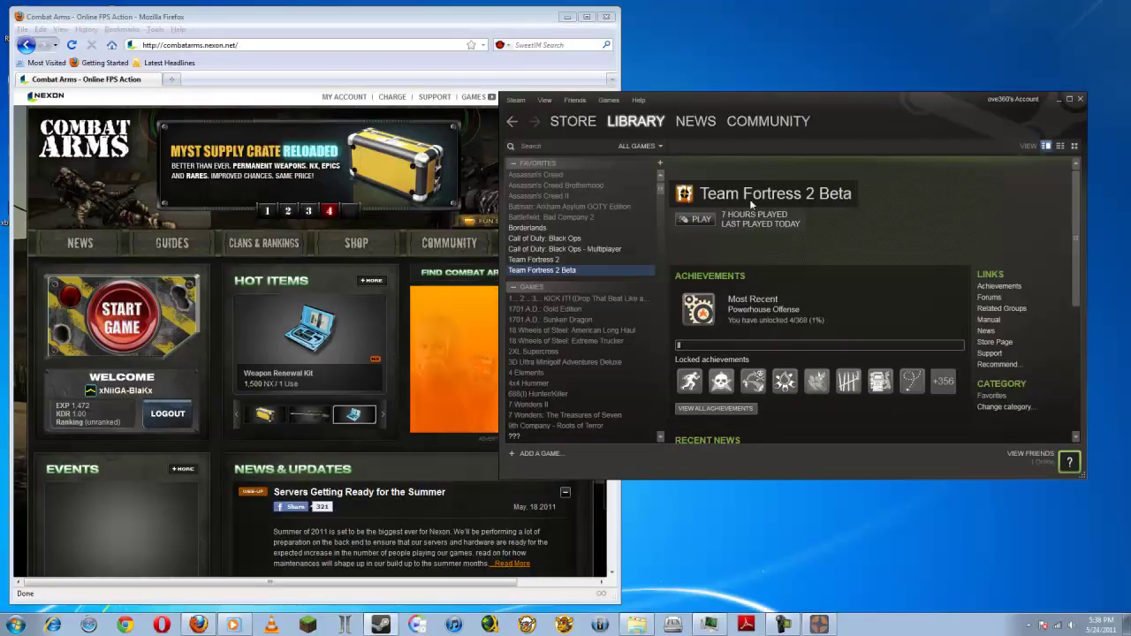
# Close the Steam window, leaving Firefox's signed-in Combat Arms page in view.
pyautogui.click(1080, 99)
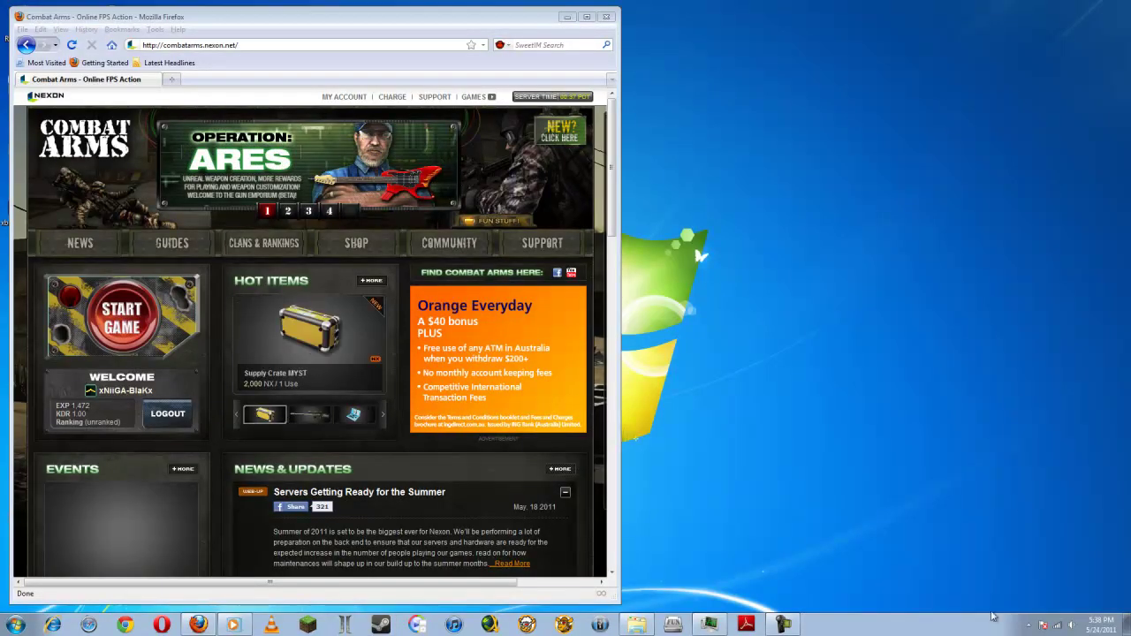